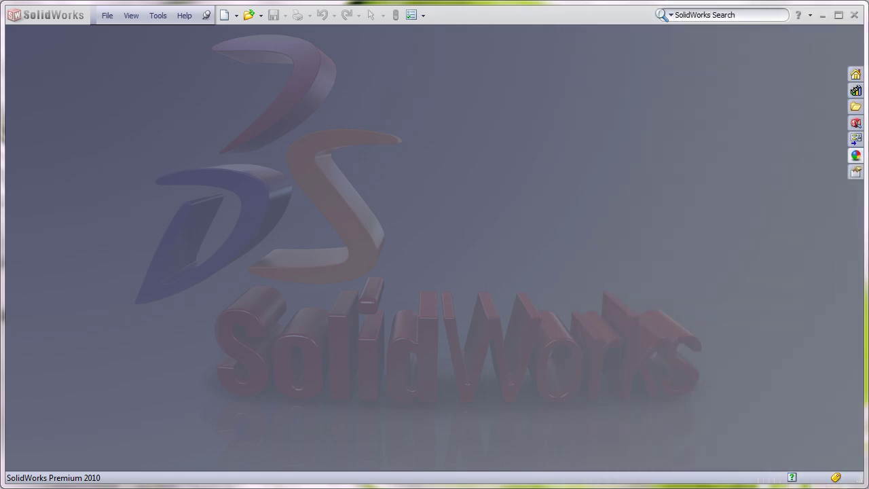
Open the part file Model for Butterfly.SLDPRT
click(250, 16)
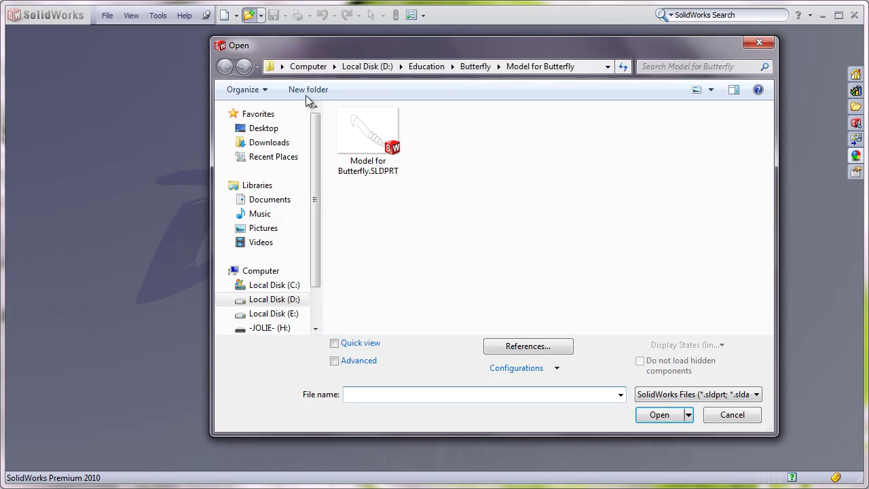
click(371, 151)
click(659, 415)
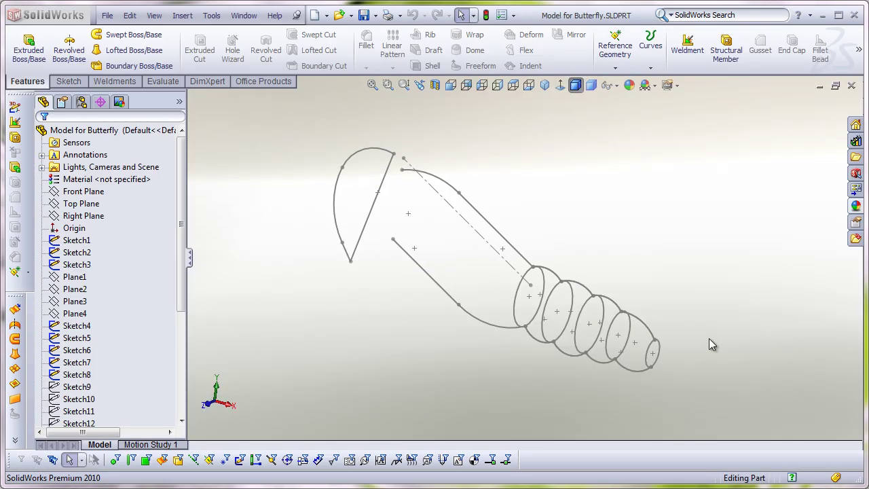
Hide the Sketch1 outline so only the body cross-section profiles remain
middle_drag(709, 339, 720, 326)
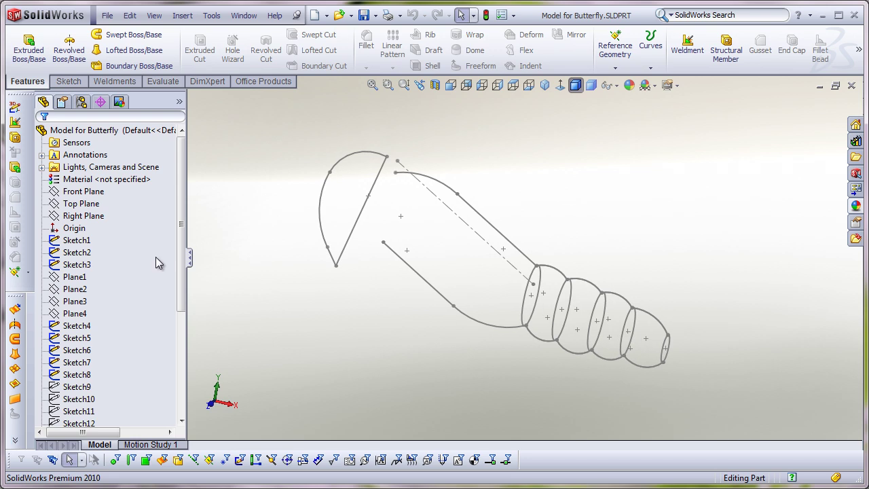
click(78, 240)
click(88, 217)
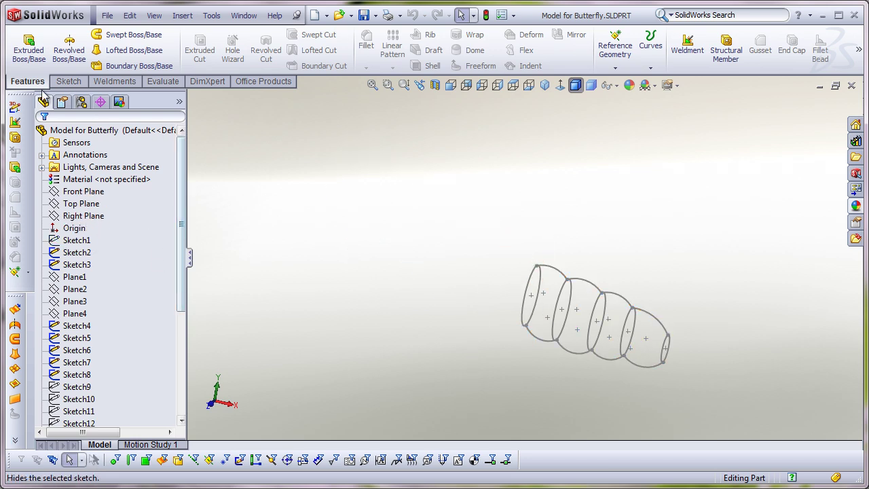
Loft profiles Sketch4–Sketch8 along guide curves Sketch2 and Sketch3 to create Loft1
click(114, 52)
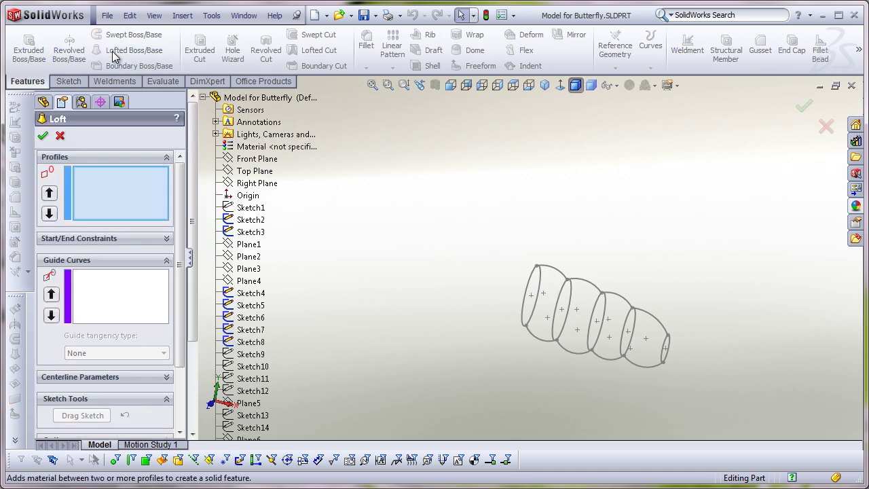
click(259, 294)
click(255, 306)
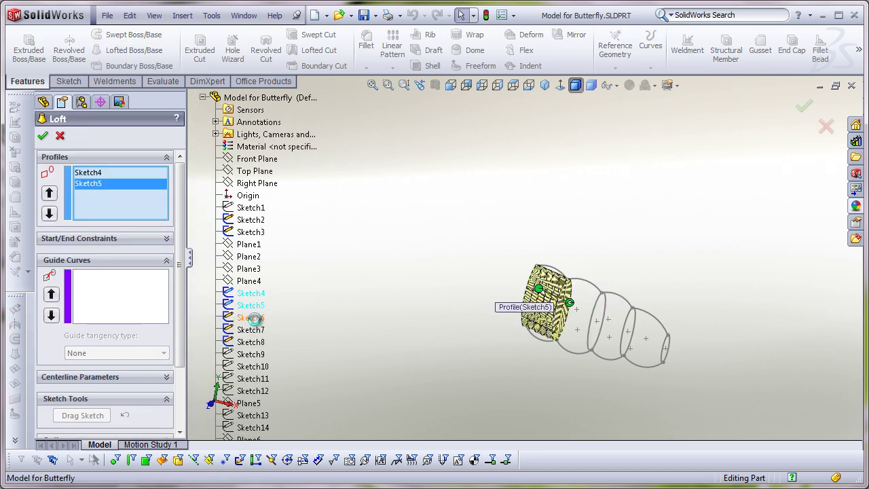
click(252, 318)
click(255, 330)
click(252, 342)
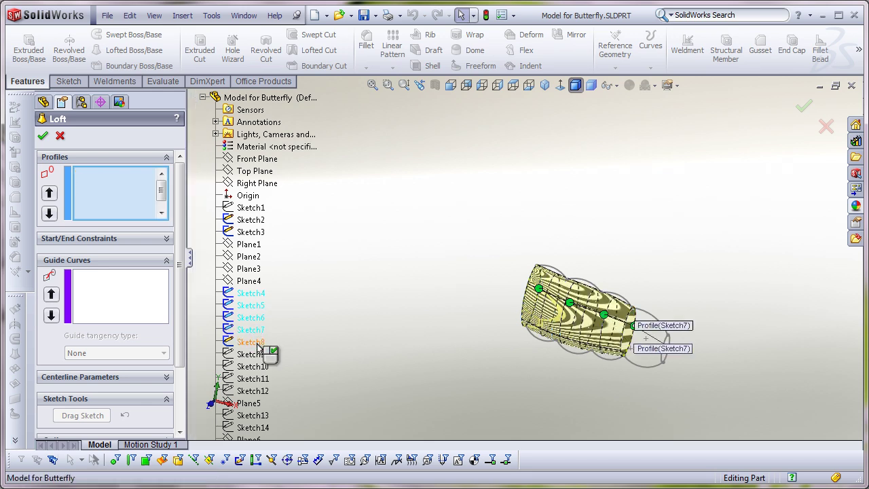
click(114, 312)
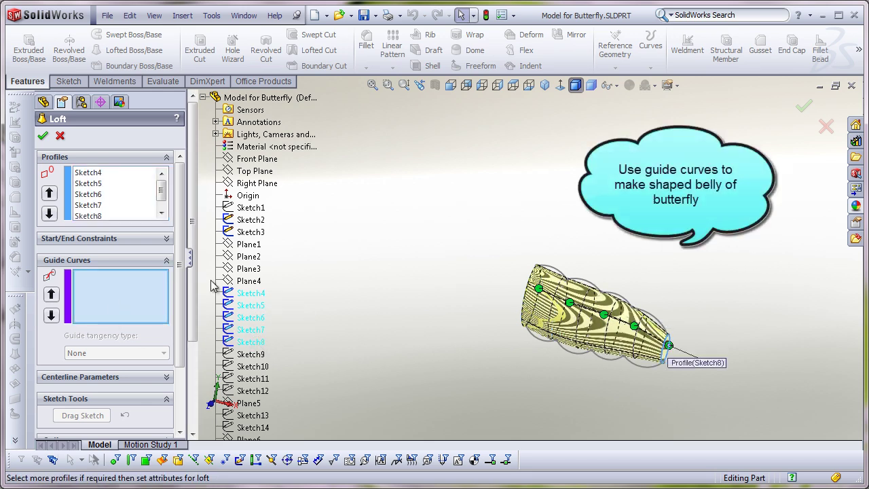
click(249, 220)
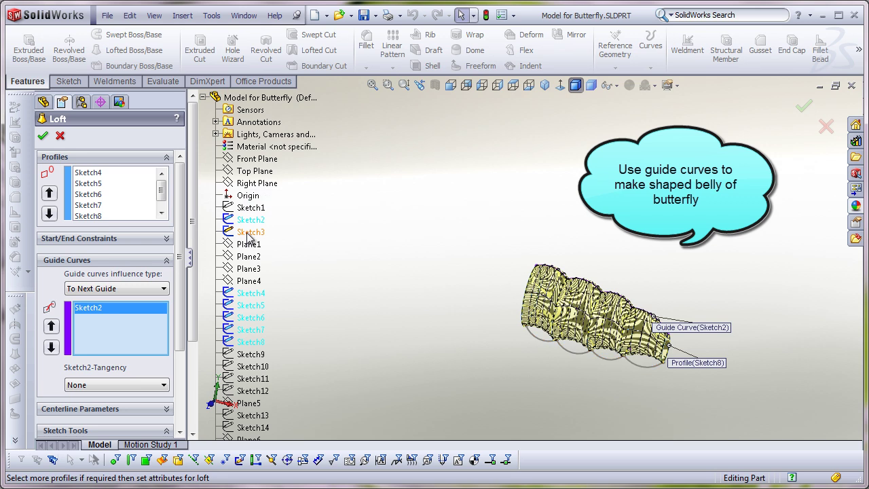
click(248, 232)
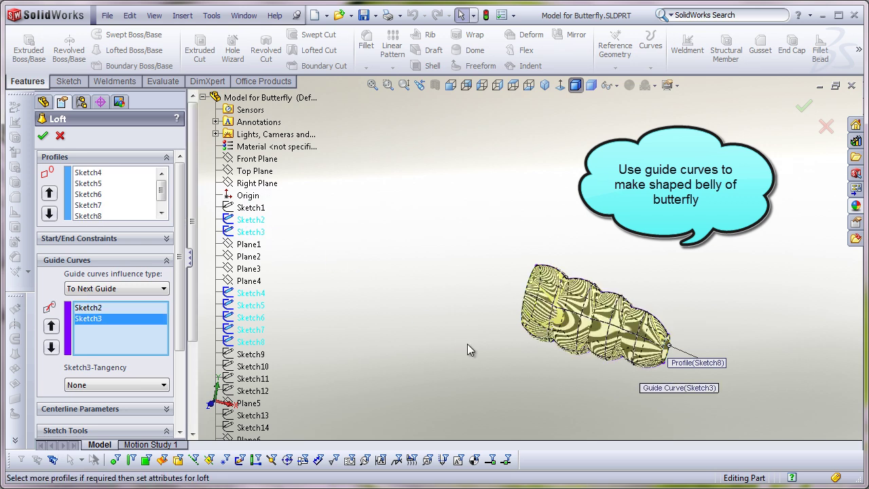
mouse_move(543, 306)
middle_down()
mouse_move(514, 322)
mouse_move(578, 317)
middle_up()
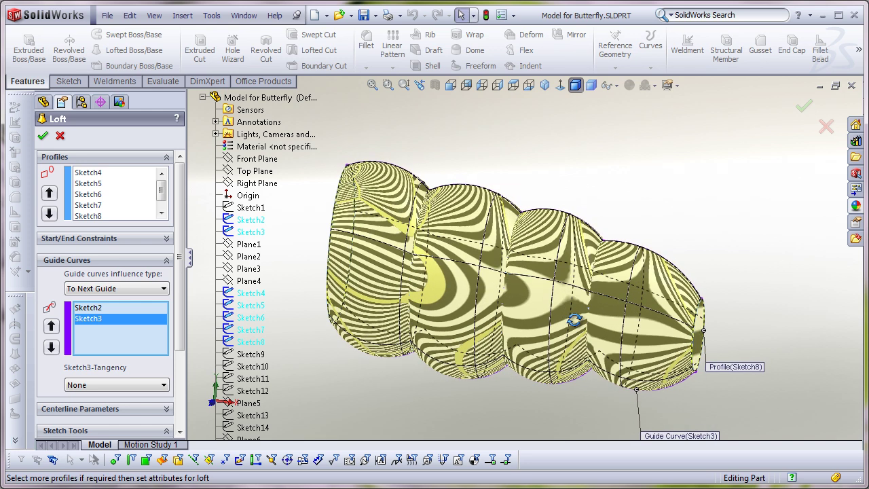
click(46, 136)
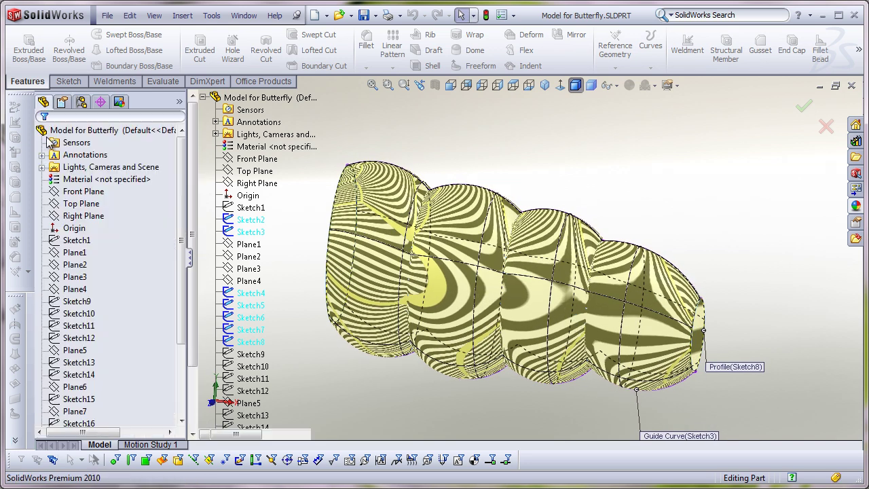
Hide all the sketches used by Loft1
mouse_move(282, 285)
middle_down()
mouse_move(268, 274)
mouse_move(281, 285)
middle_up()
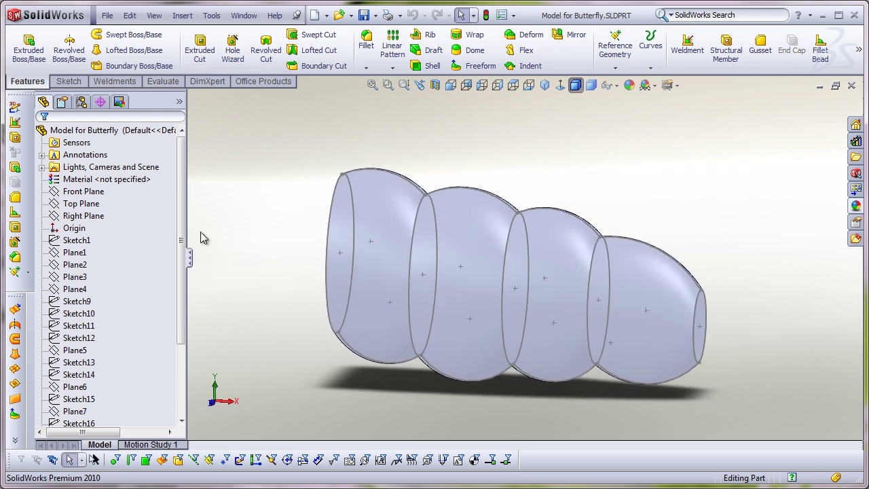
drag(183, 227, 187, 348)
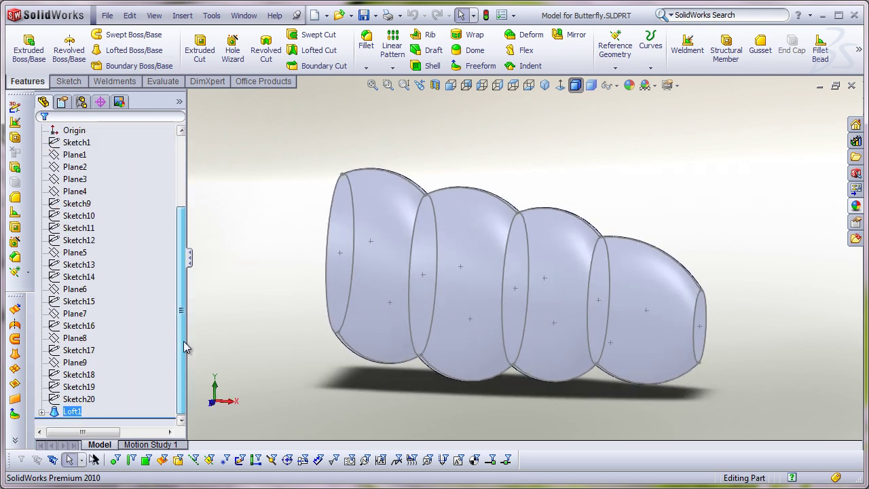
click(41, 412)
click(89, 338)
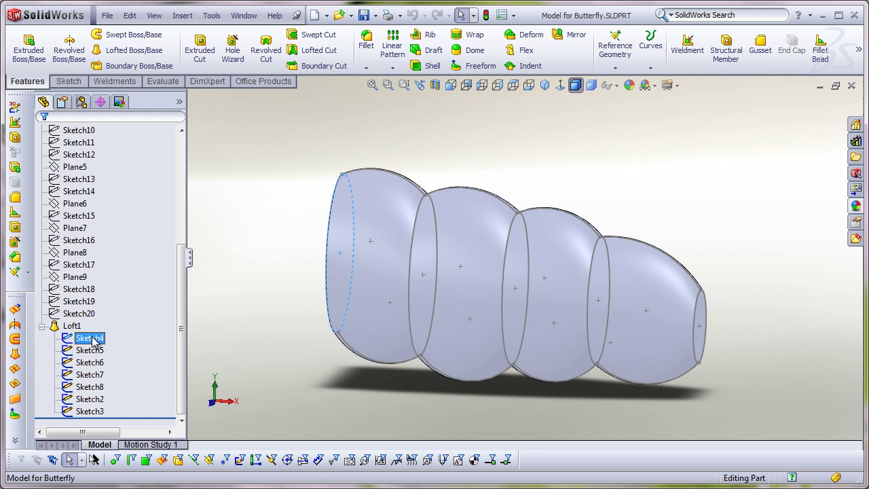
shift+click(95, 411)
click(102, 385)
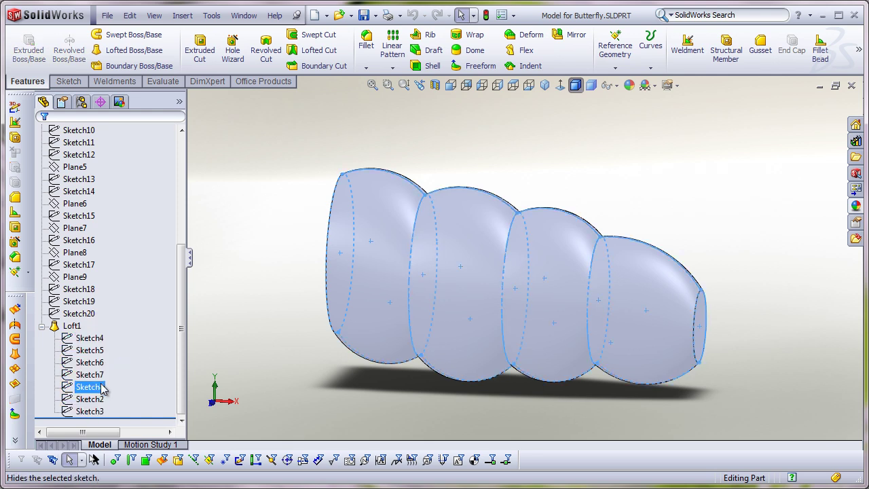
click(41, 326)
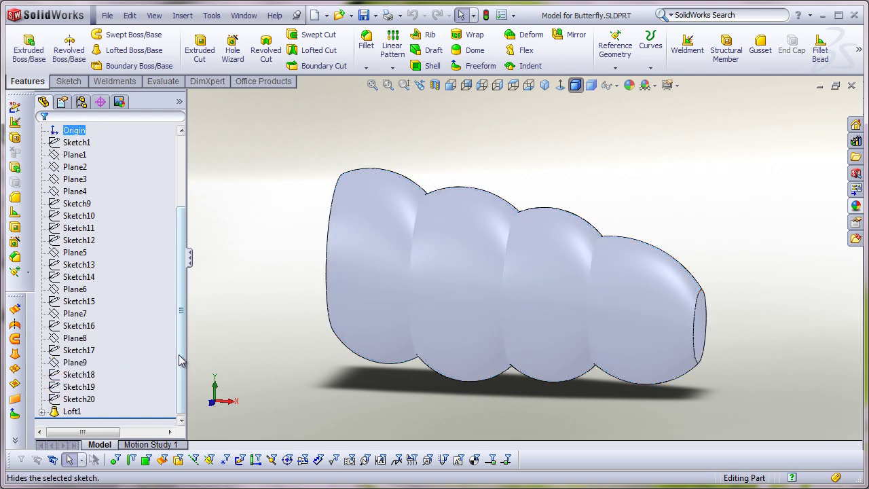
scroll(102, 342, up, 6)
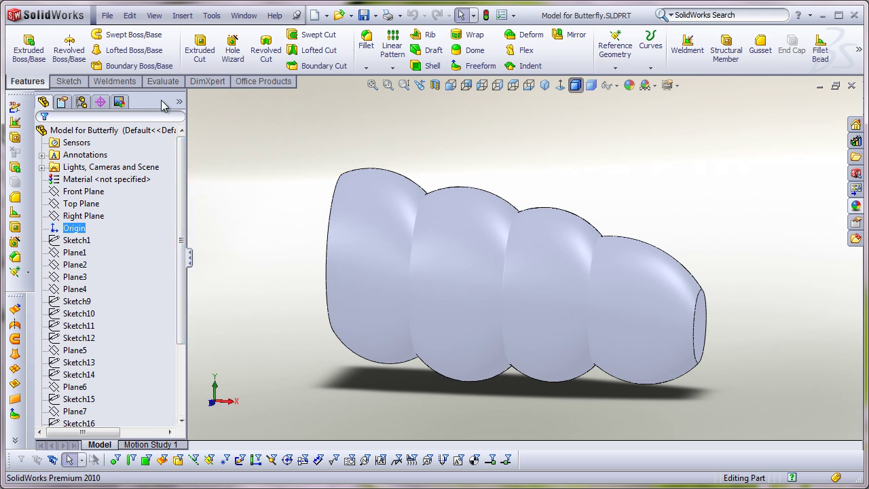
Start a sweep with Sketch4 as the profile and Sketch10 as the path
click(127, 34)
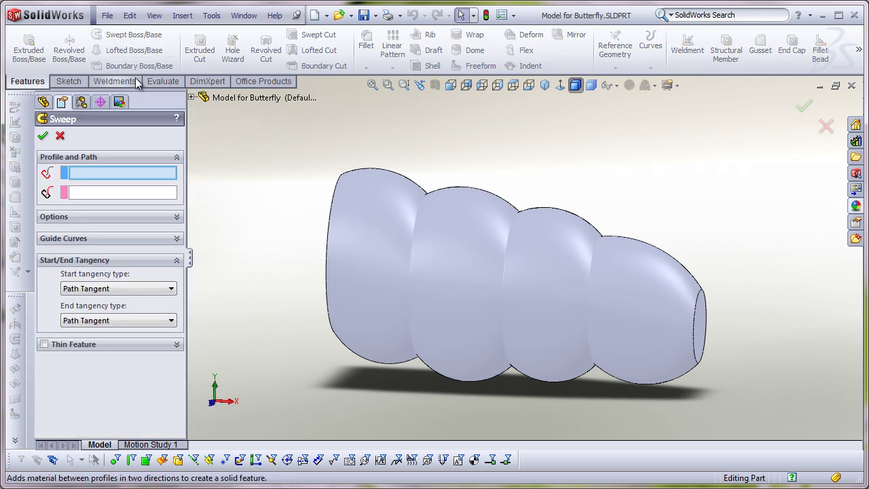
click(202, 97)
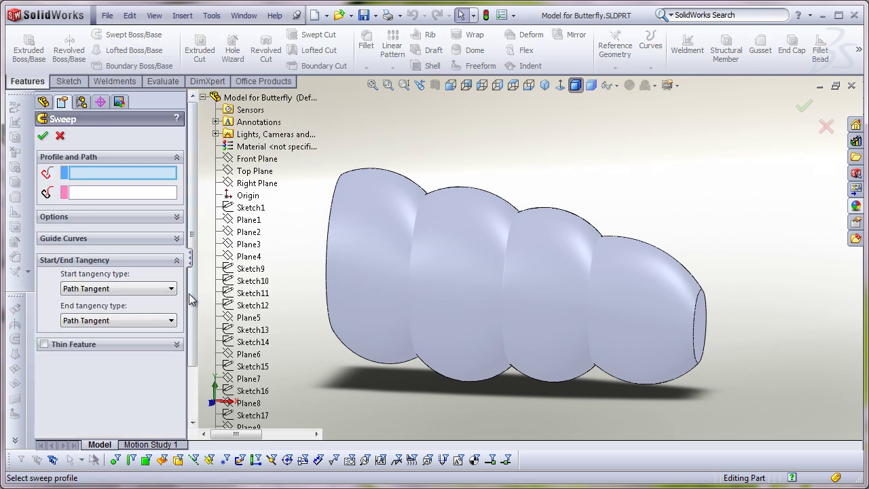
drag(193, 307, 196, 383)
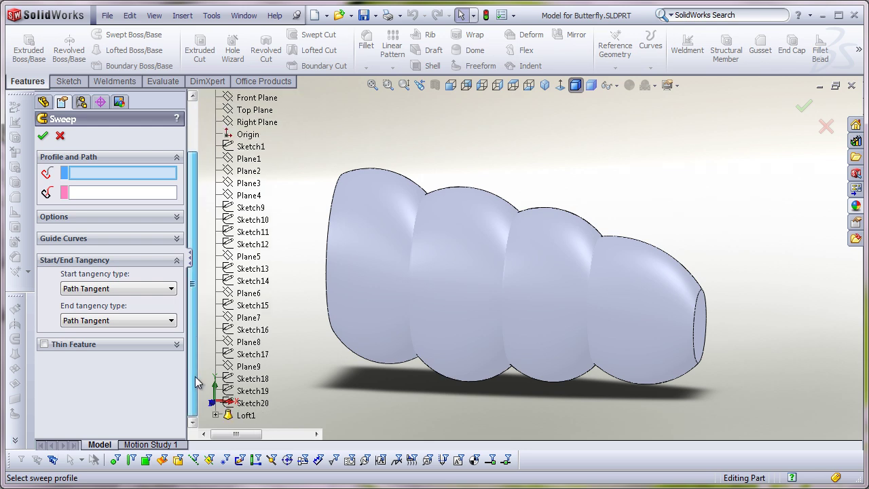
click(215, 415)
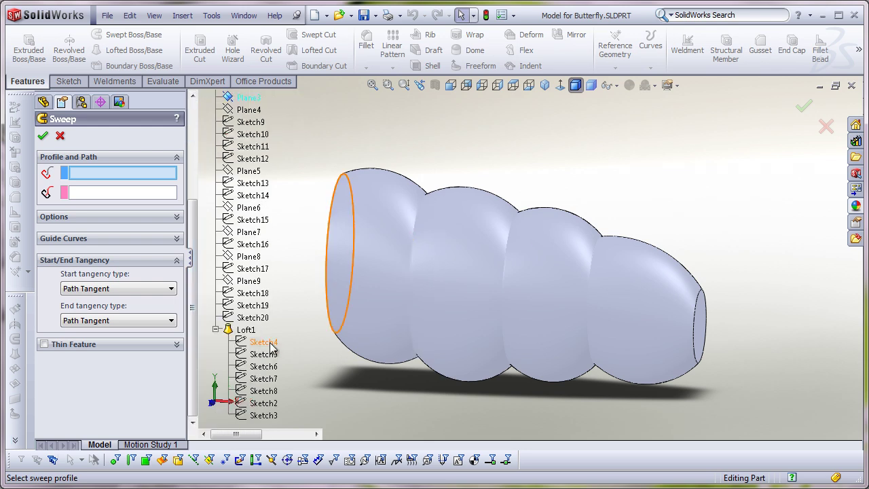
click(240, 343)
scroll(216, 343, up, 5)
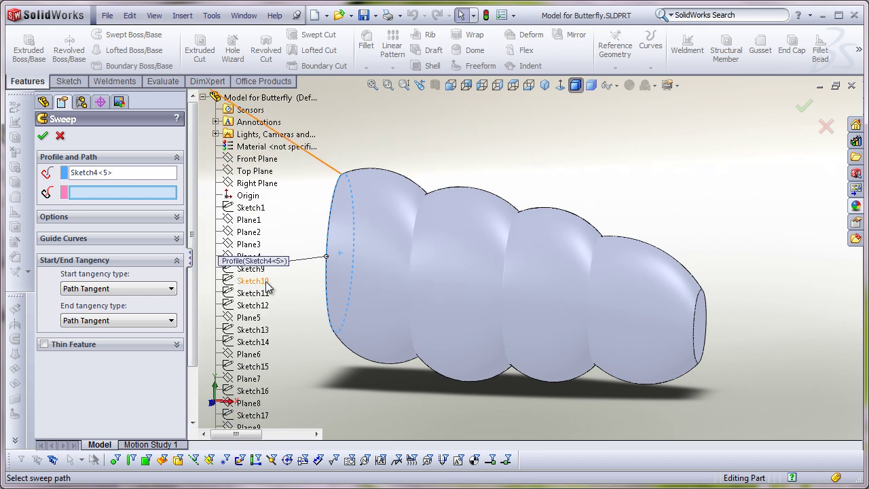
click(262, 285)
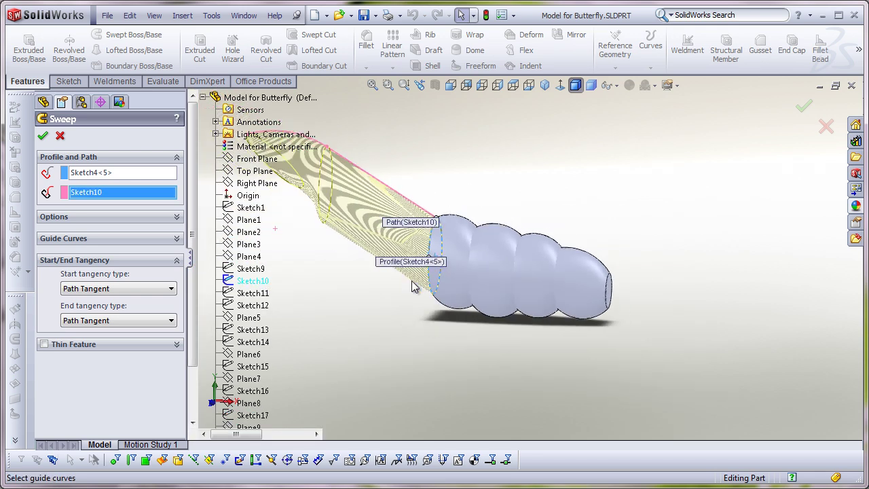
scroll(359, 239, down, 2)
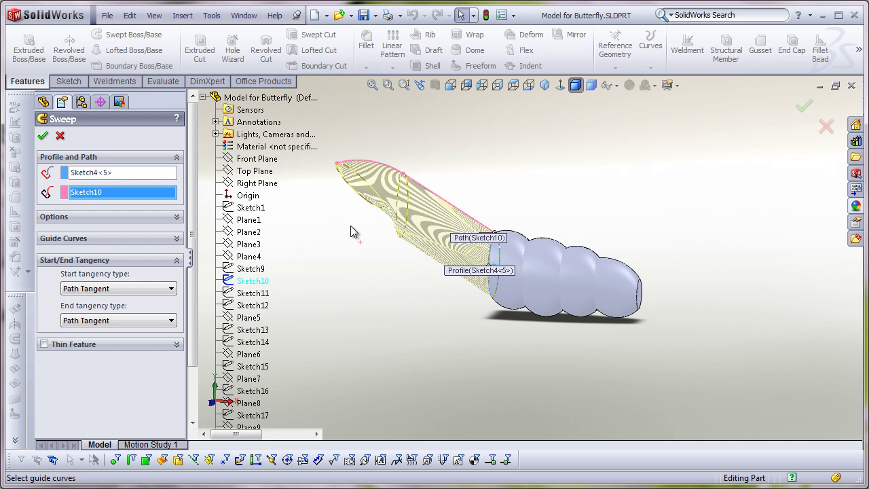
Add Sketch11 as guide curve with Keep normal constant orientation and create the breast sweep
click(145, 245)
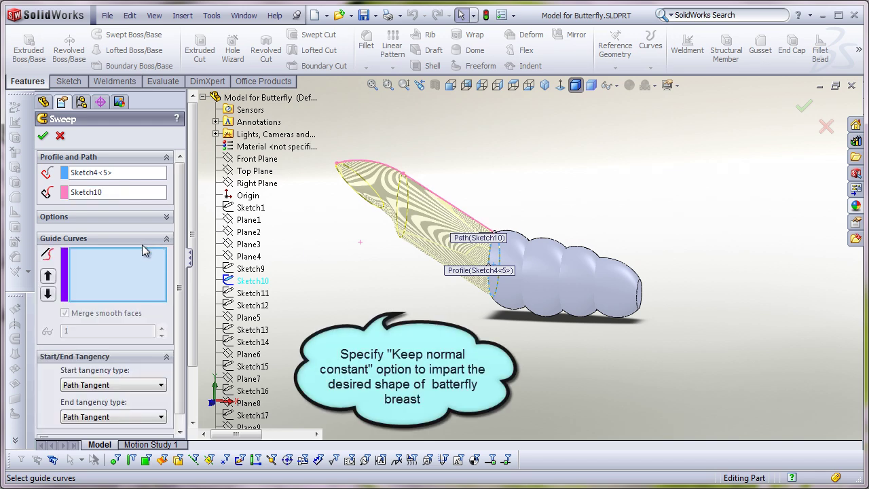
click(257, 295)
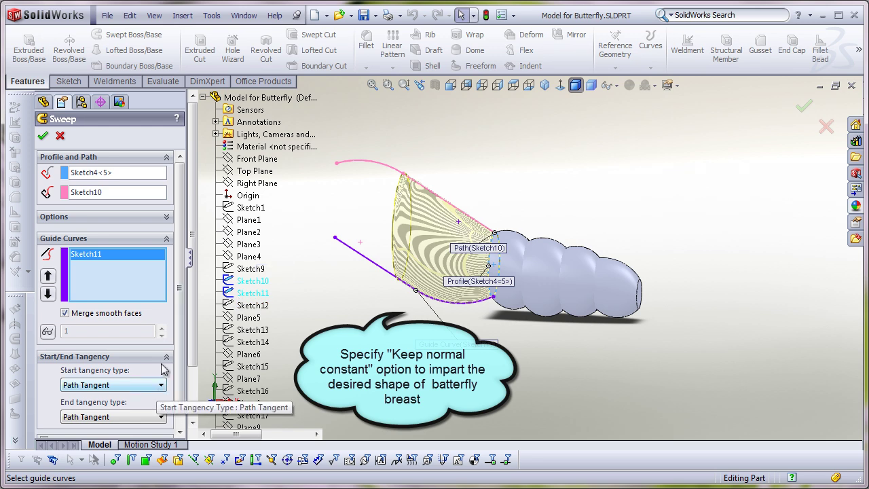
click(167, 218)
click(161, 246)
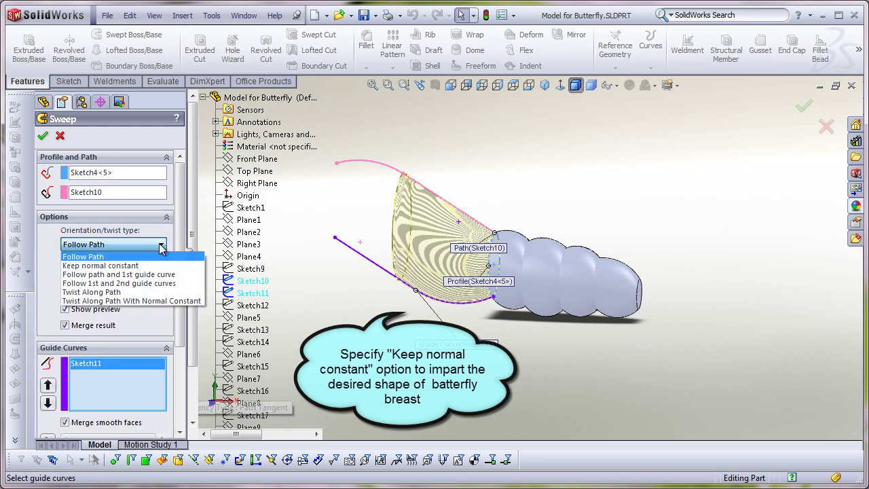
click(142, 270)
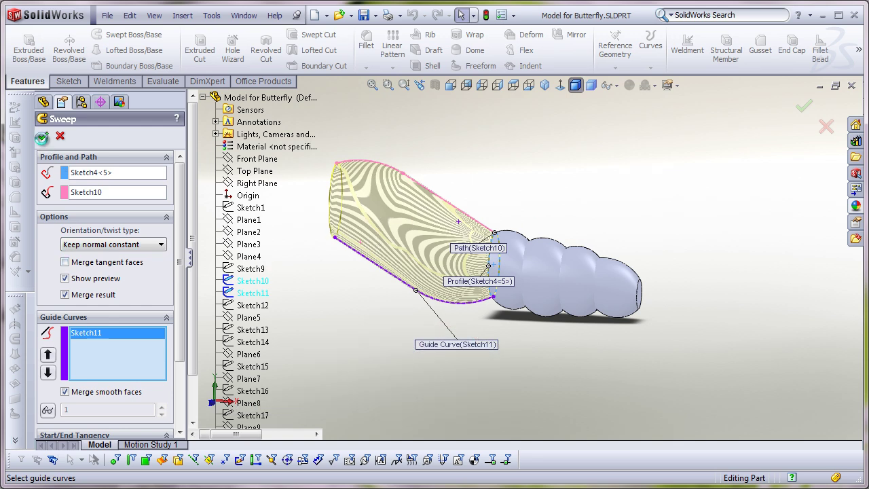
click(41, 137)
click(77, 301)
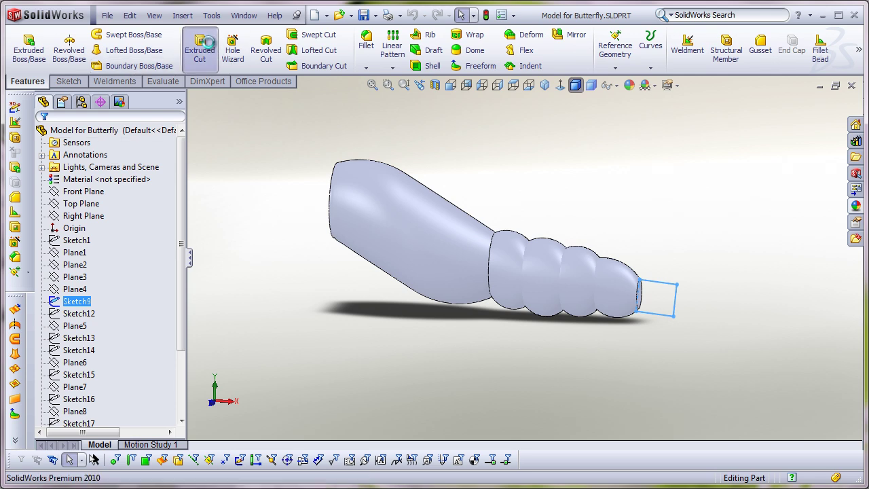
Cut-extrude Sketch9 Through All in both directions to flatten the tail tip
click(207, 42)
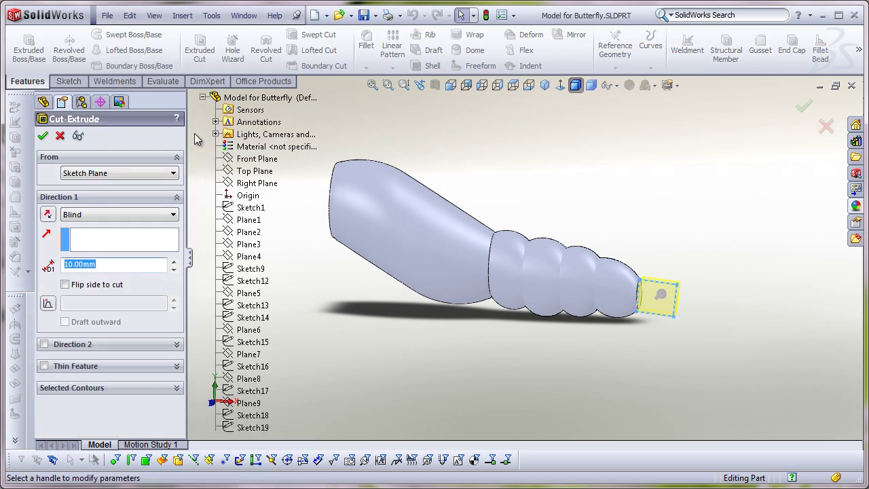
click(169, 215)
click(161, 235)
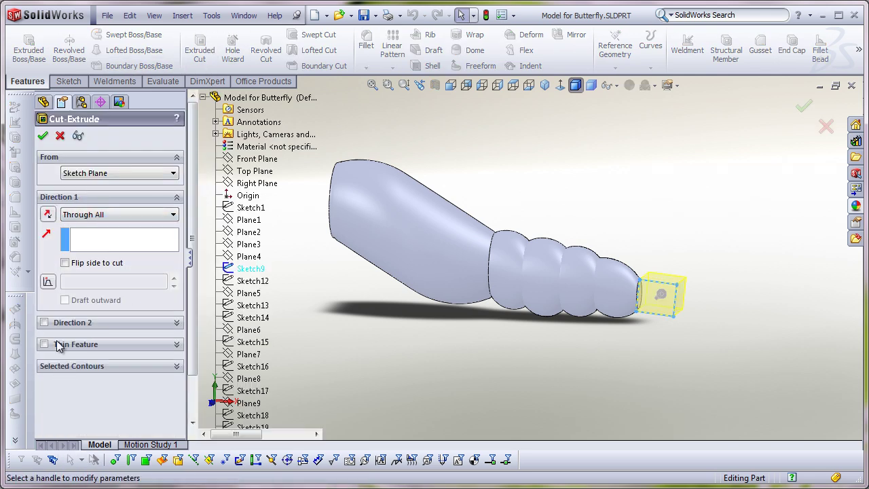
click(45, 323)
click(42, 136)
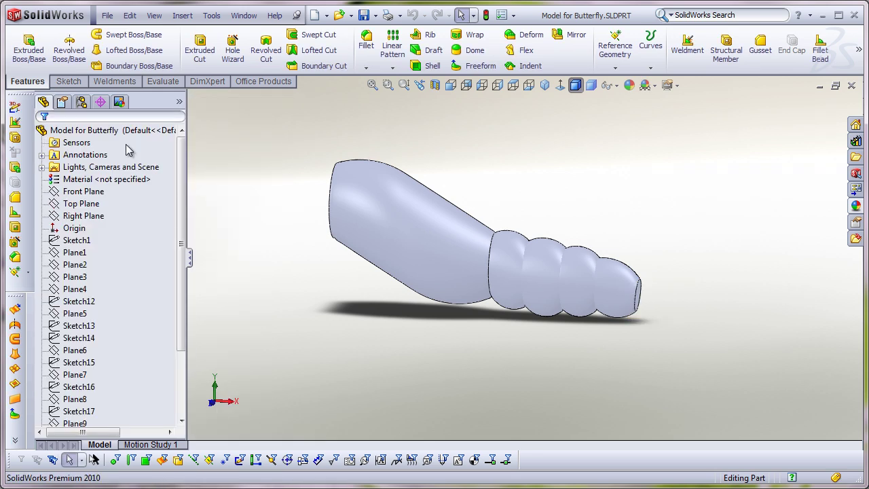
Add a 10 mm non-continuous dome on the flat tail-tip face
click(472, 52)
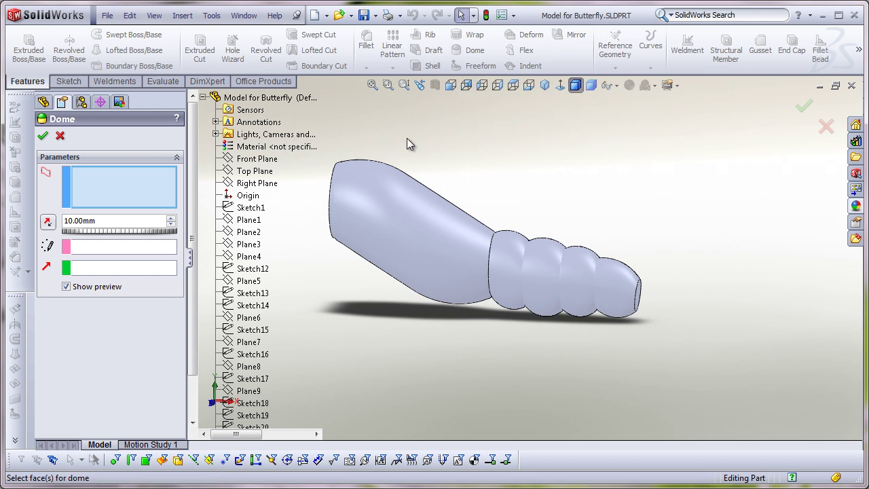
mouse_move(664, 295)
middle_down()
mouse_move(627, 305)
mouse_move(631, 317)
middle_up()
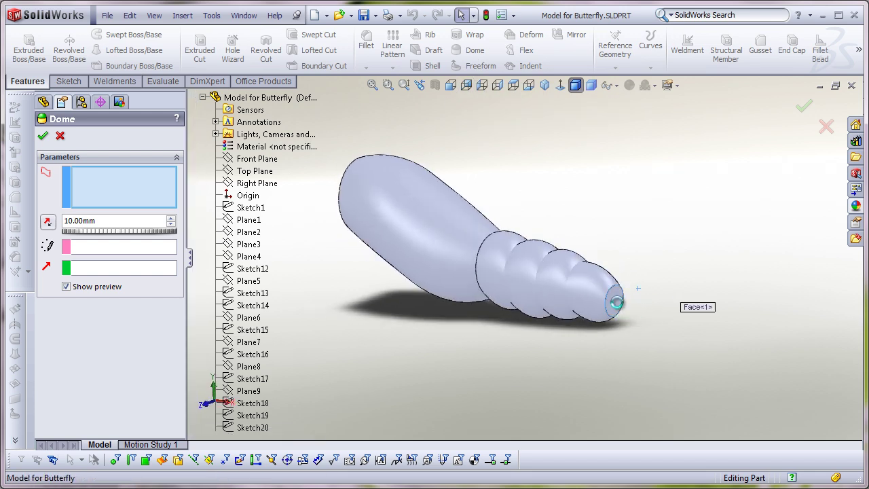
click(618, 303)
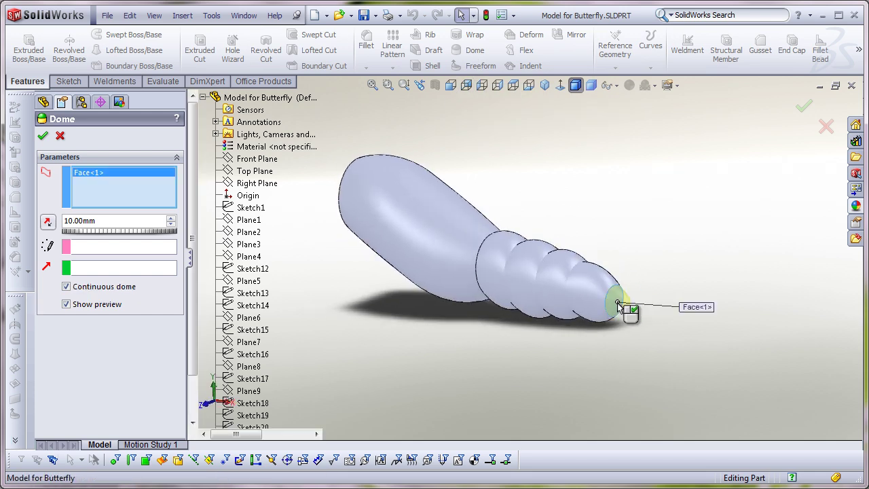
scroll(624, 305, down, 2)
scroll(597, 305, down, 2)
scroll(598, 304, down, 1)
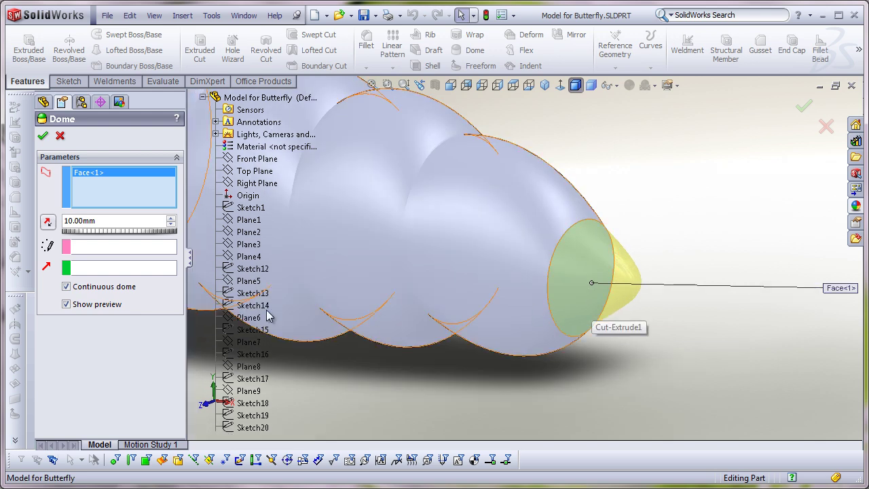
click(66, 287)
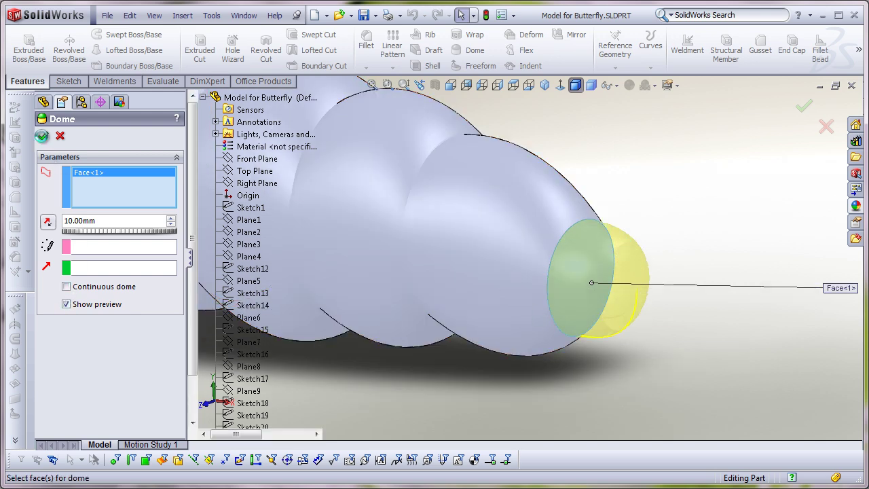
click(42, 136)
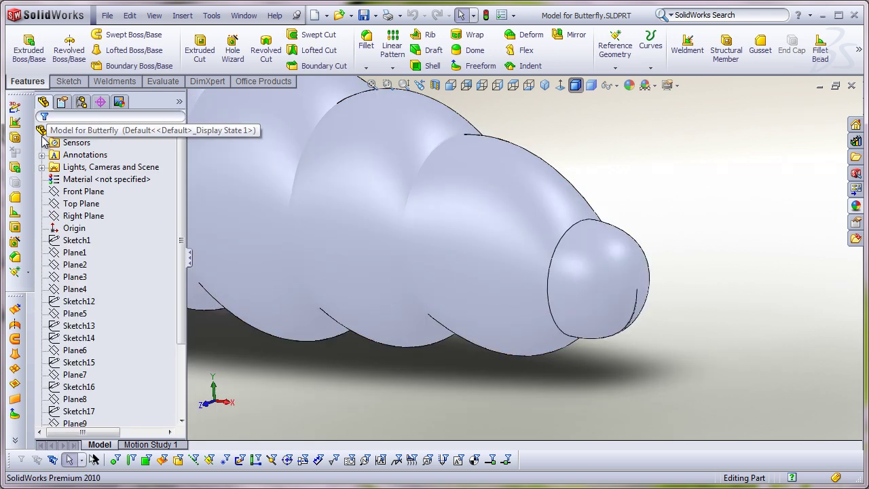
scroll(349, 275, up, 3)
Revolve Sketch12 360° about its straight edge to form the rounded head
scroll(349, 275, up, 2)
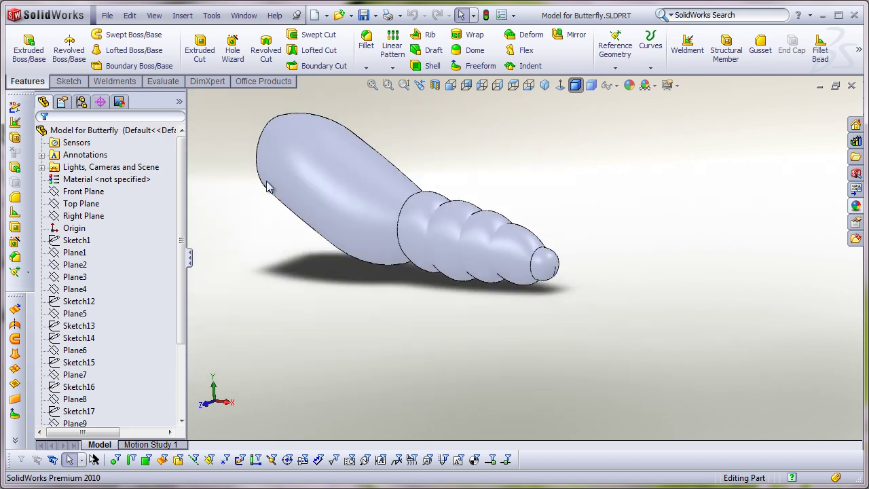
click(96, 301)
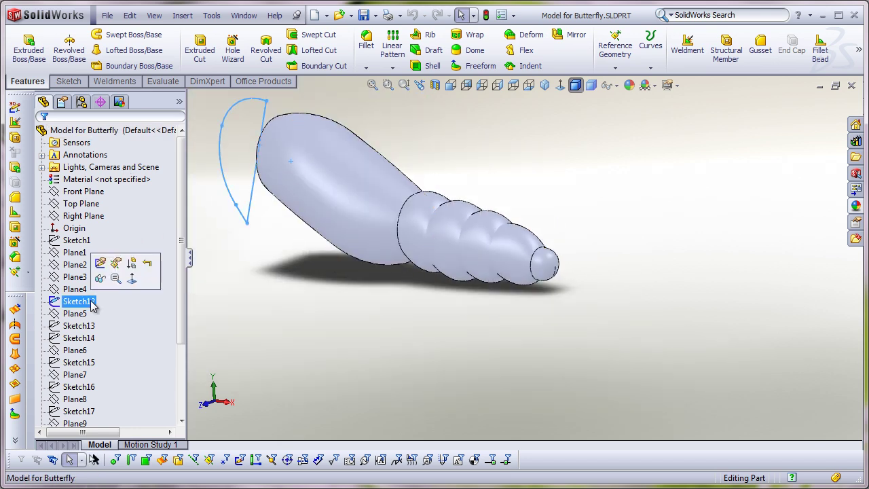
click(71, 48)
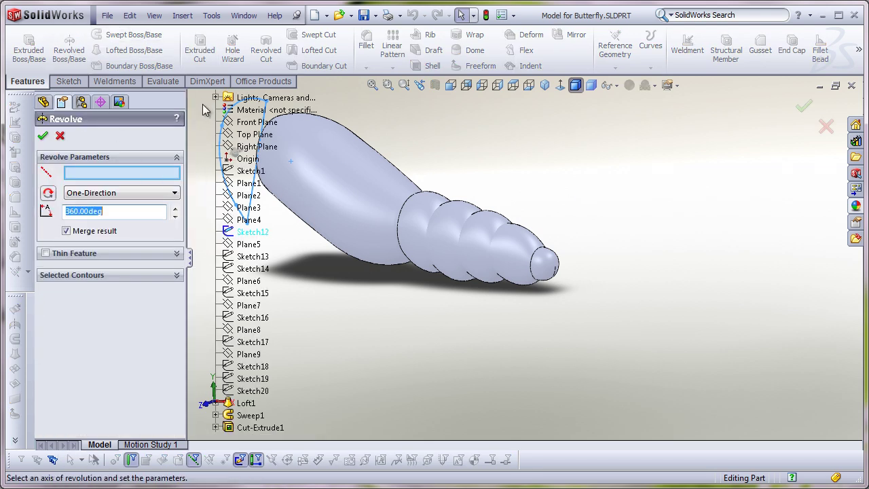
click(205, 98)
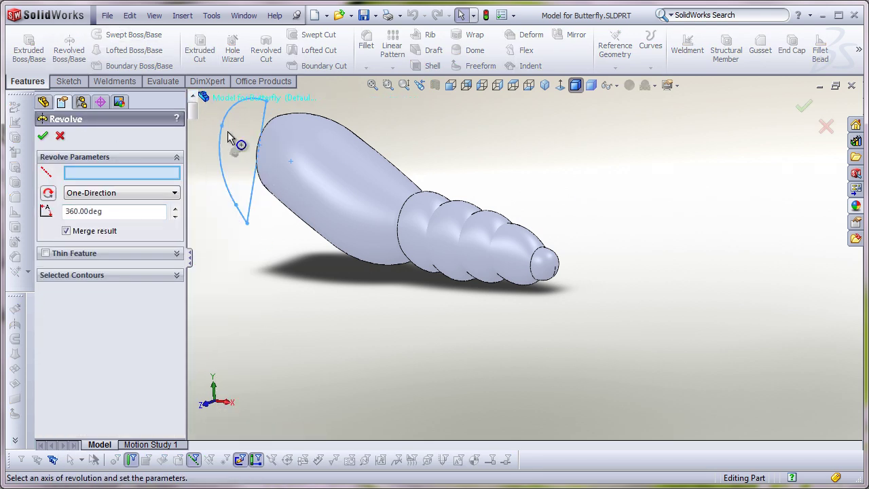
ctrl+middle_drag(229, 136, 356, 202)
scroll(356, 202, down, 1)
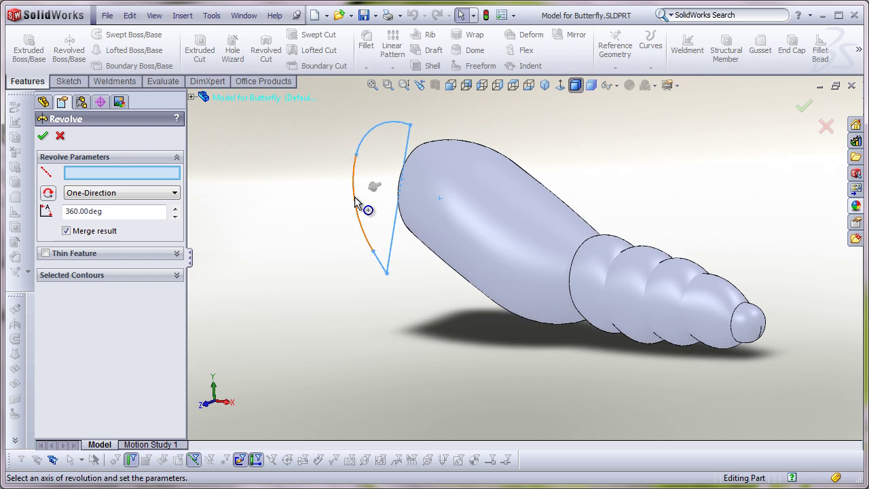
click(395, 223)
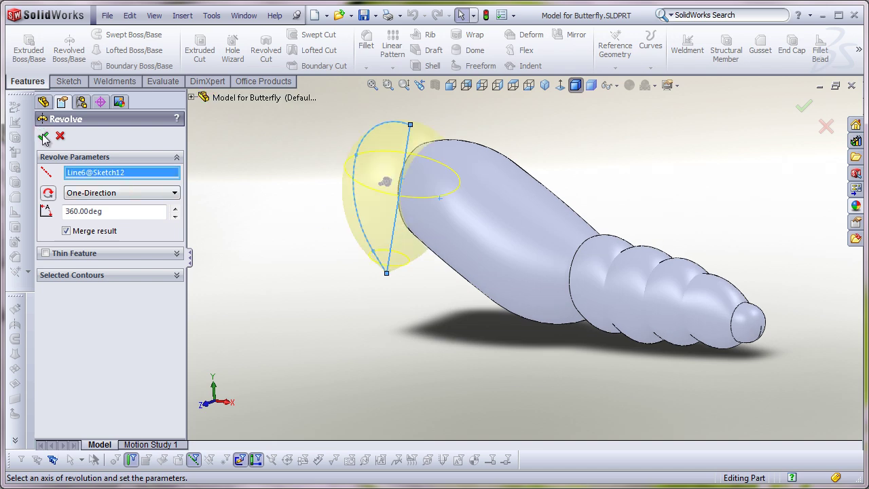
click(43, 137)
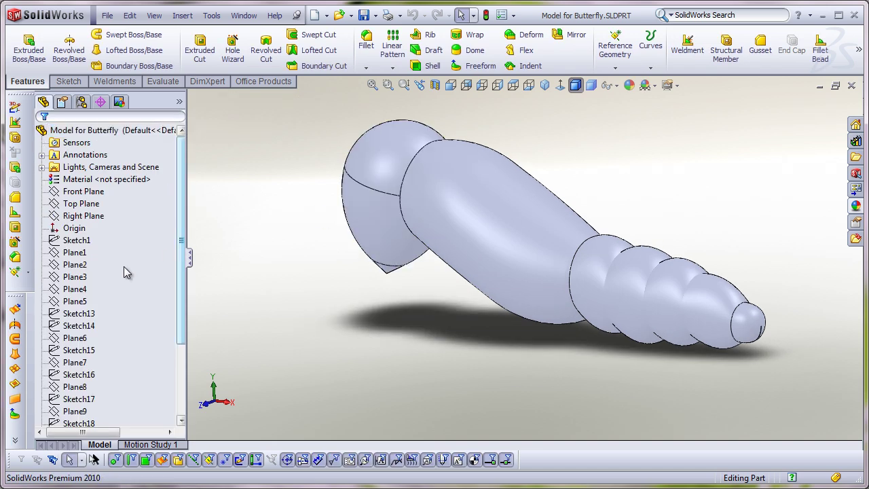
Revolve Sketch13 about Line1 to add the eye on the head
click(82, 314)
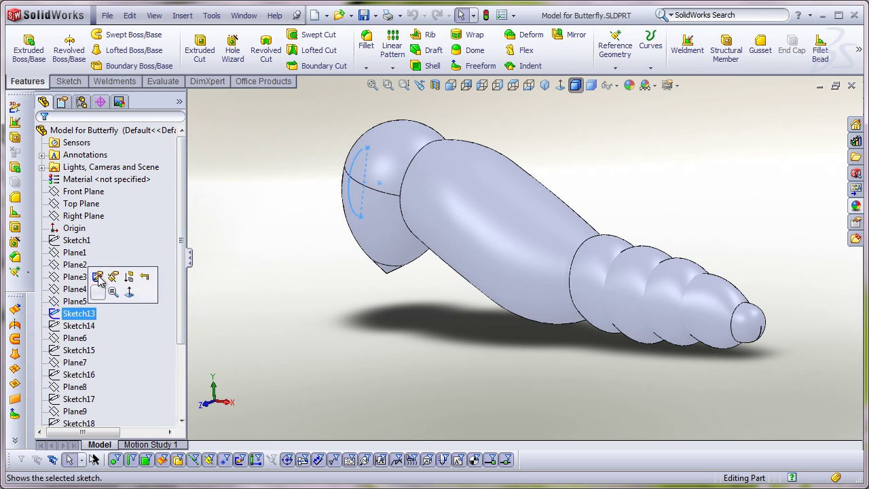
click(69, 62)
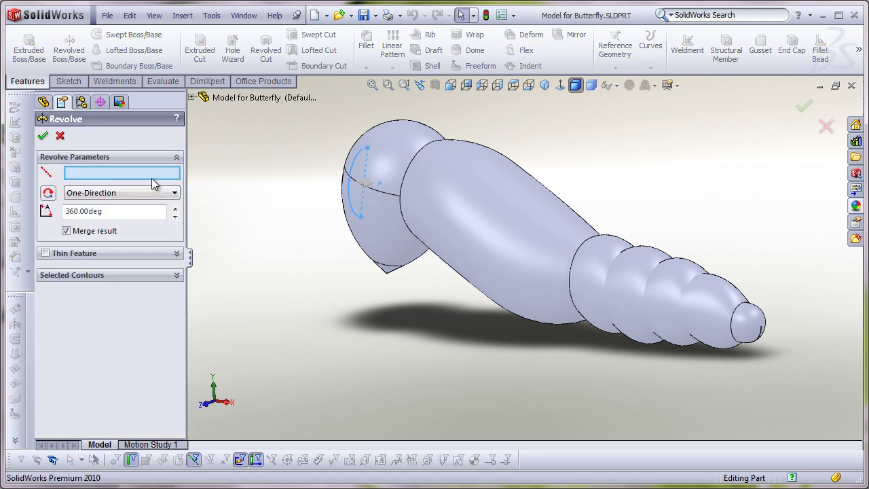
click(364, 196)
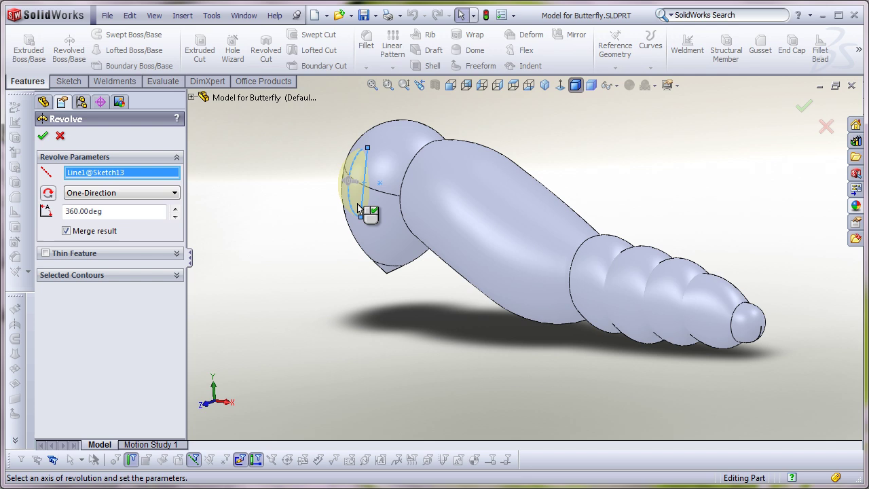
click(42, 136)
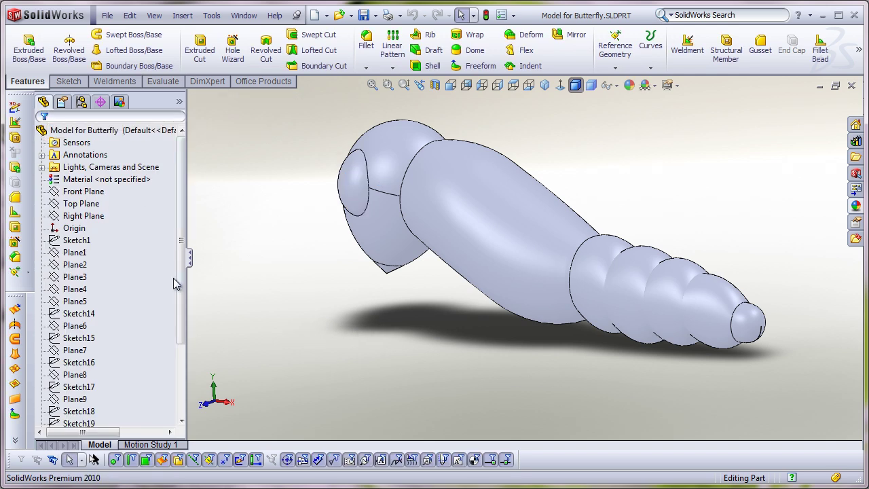
Sweep profile Sketch16 along path Sketch15 to create the antenna
click(133, 35)
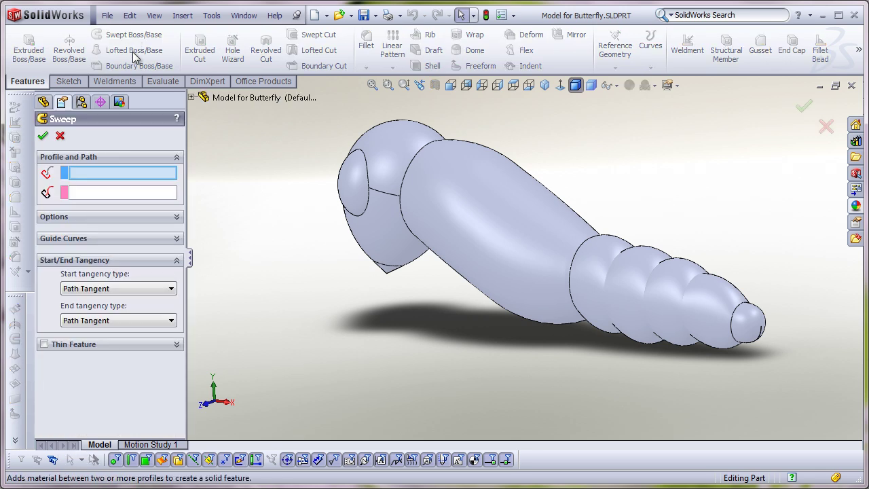
click(192, 98)
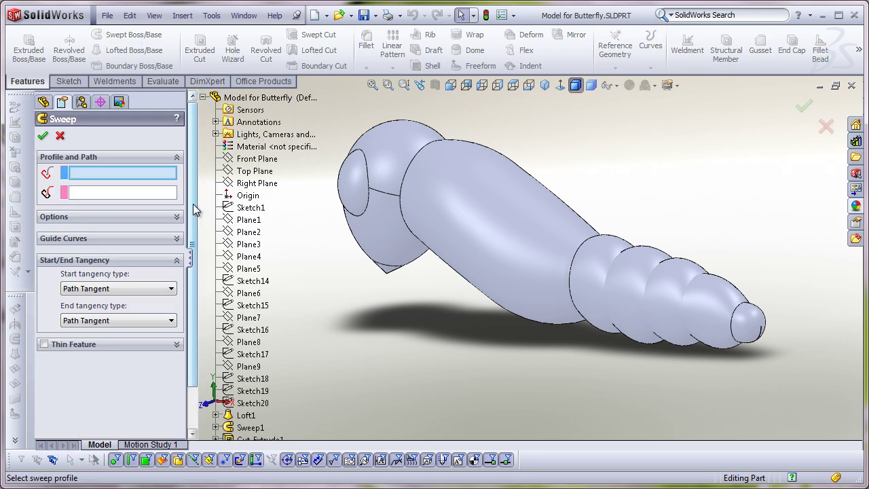
drag(194, 208, 193, 252)
mouse_move(262, 252)
middle_down()
mouse_move(398, 267)
mouse_move(360, 246)
mouse_move(415, 264)
middle_up()
click(258, 282)
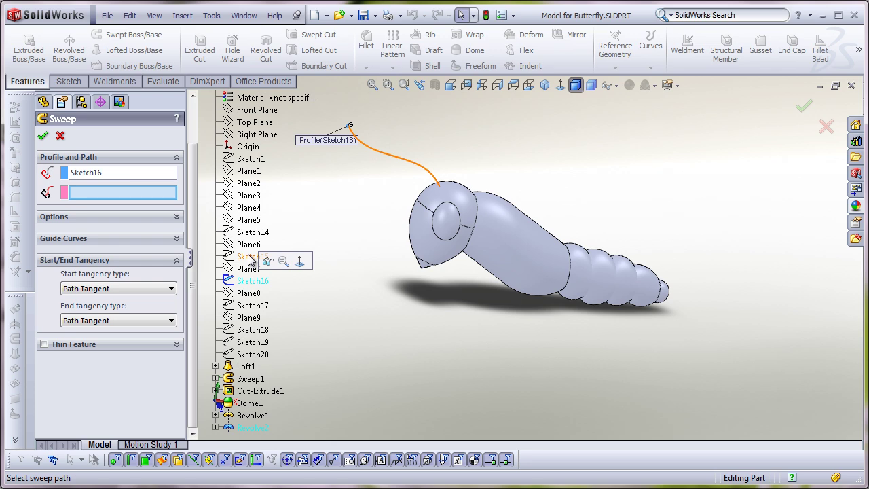
click(251, 257)
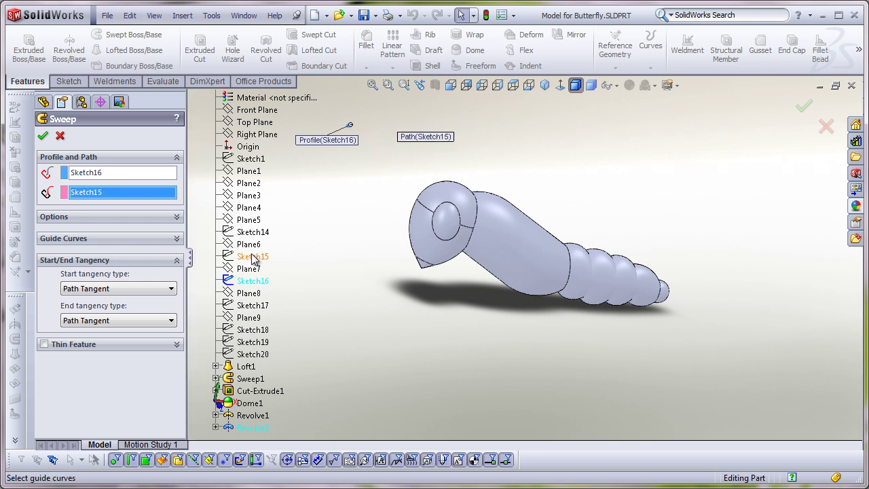
scroll(329, 121, down, 3)
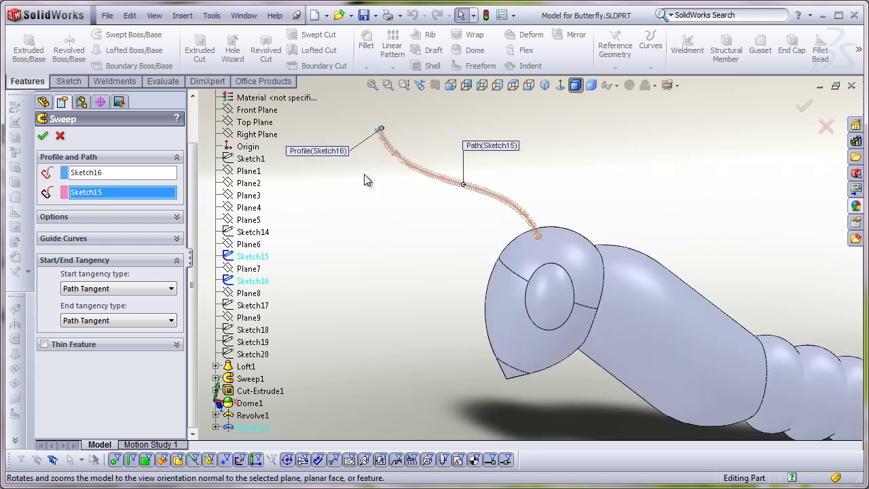
click(43, 136)
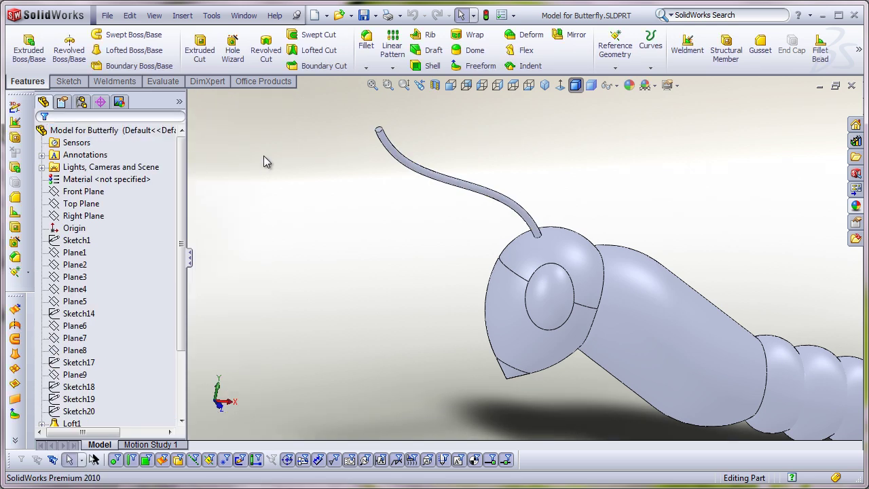
Cap the antenna's end face with an elliptical dome, Dome2
click(469, 50)
scroll(398, 133, down, 3)
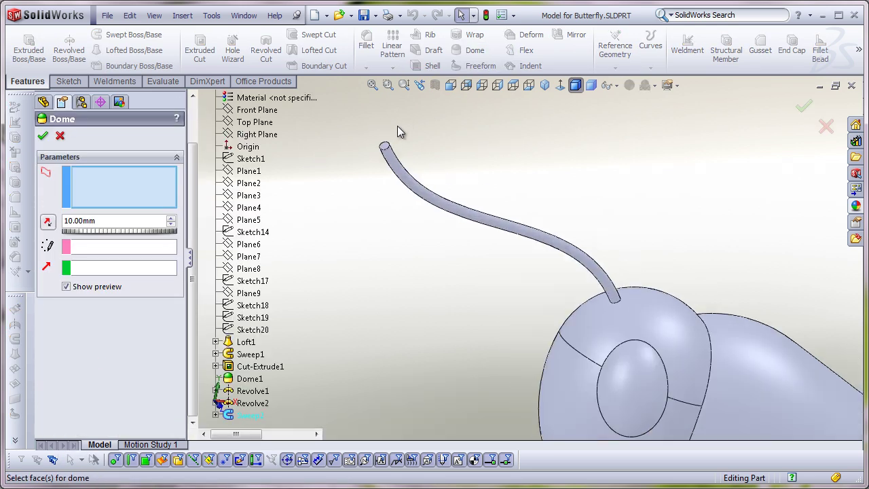
scroll(399, 163, down, 3)
click(400, 171)
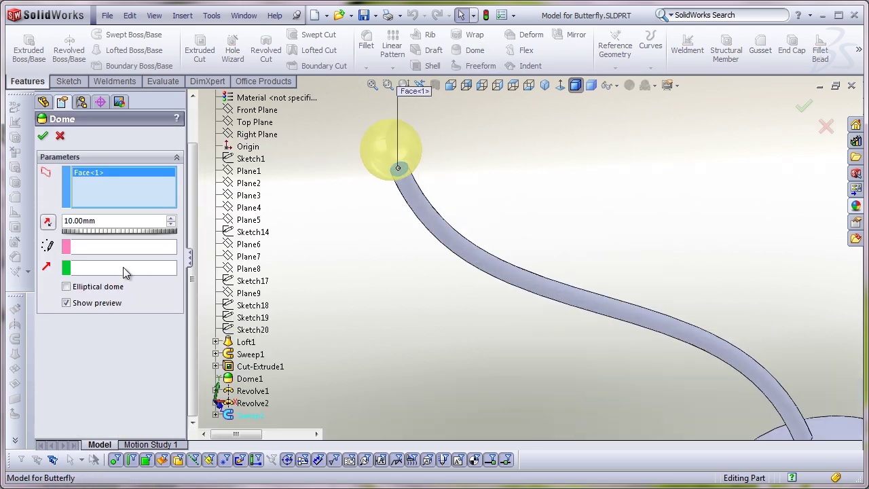
click(67, 286)
click(43, 137)
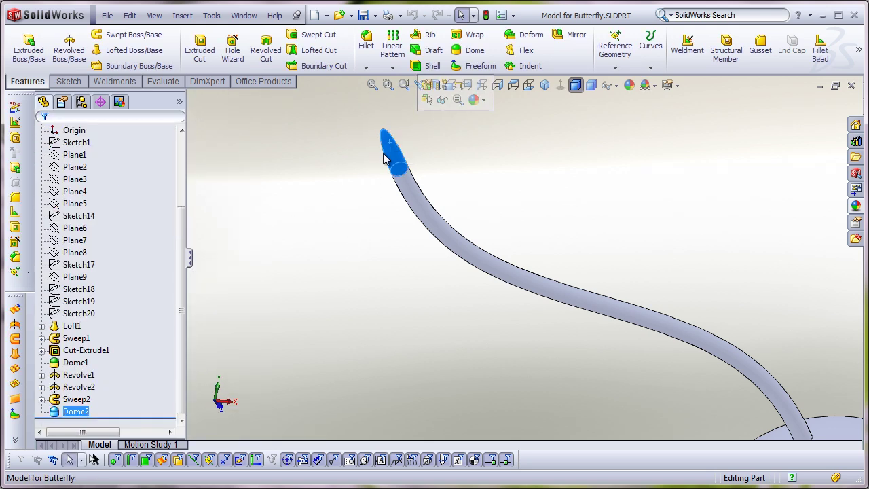
scroll(373, 247, up, 2)
scroll(441, 307, up, 2)
scroll(589, 340, up, 2)
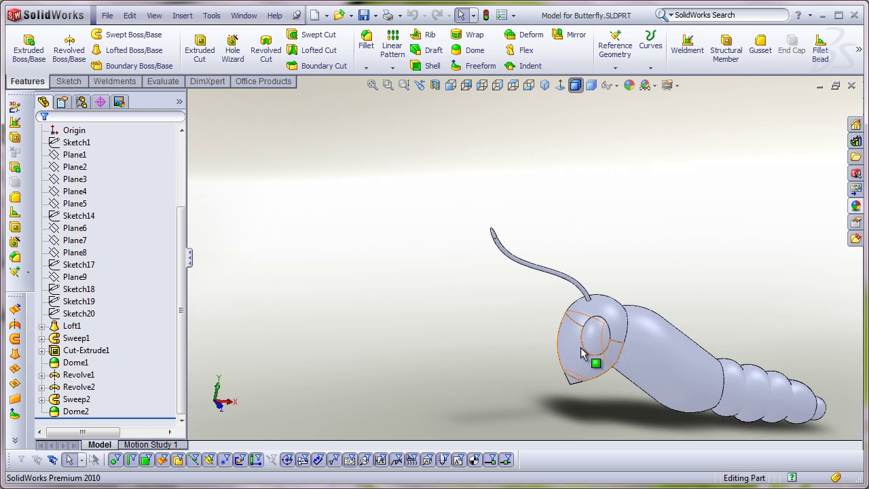
scroll(590, 340, up, 1)
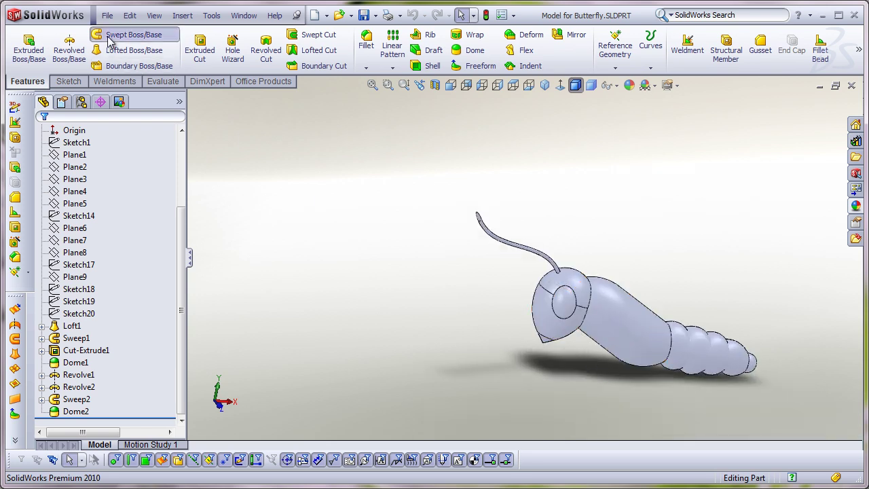
Sweep profile Sketch18 along path Sketch17 to create the leg, Sweep4
click(143, 39)
click(193, 97)
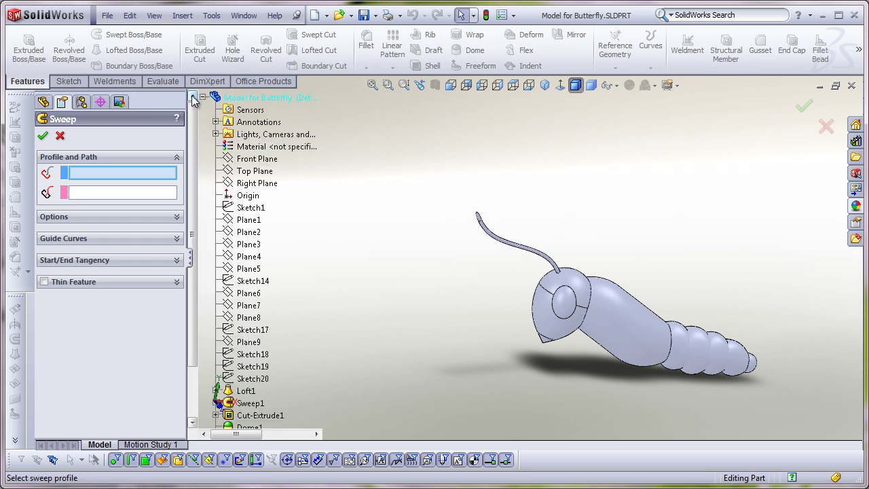
scroll(197, 263, down, 2)
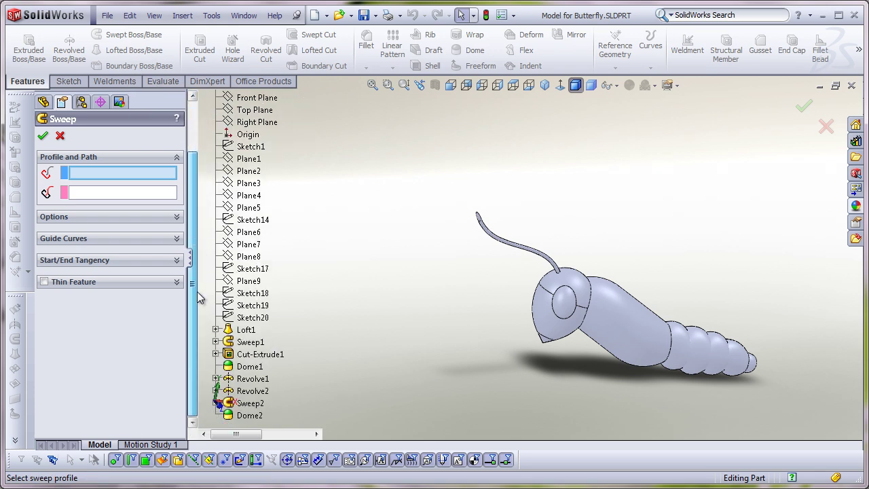
click(264, 294)
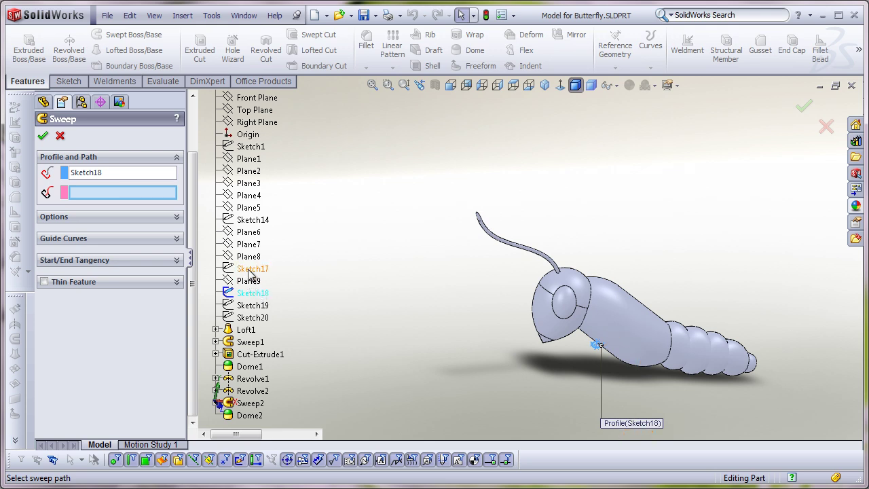
click(262, 272)
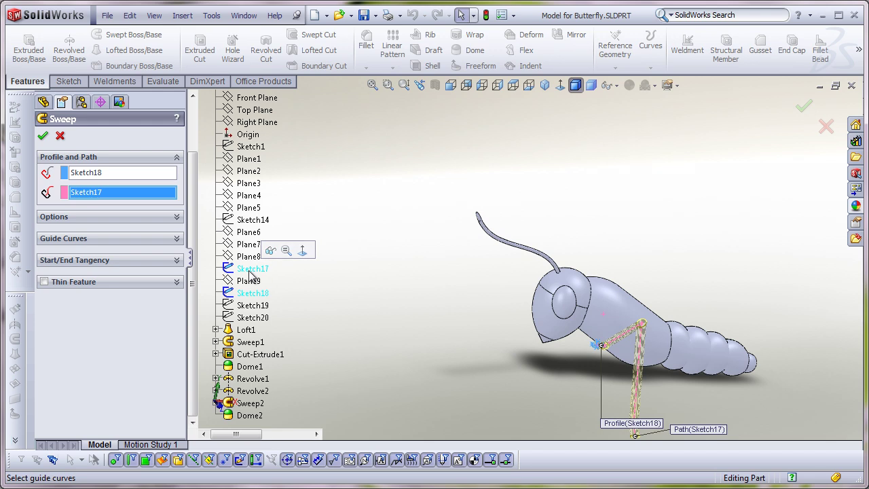
click(152, 223)
middle_drag(374, 279, 363, 278)
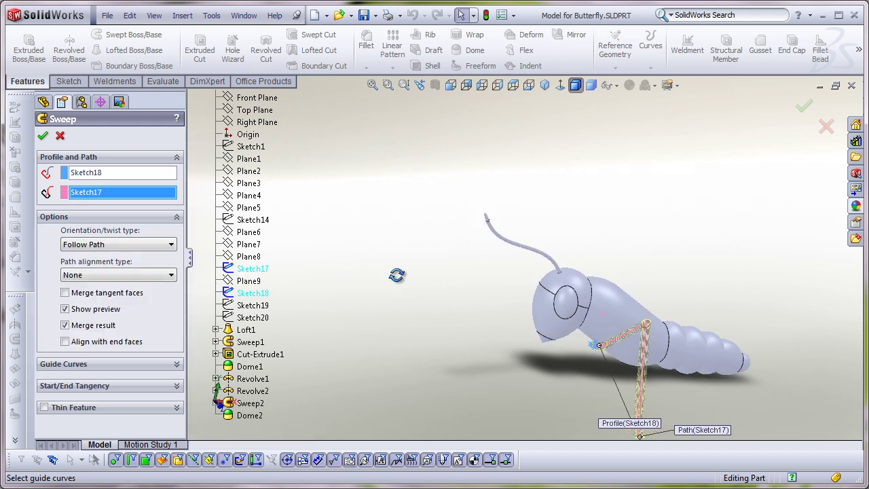
click(41, 136)
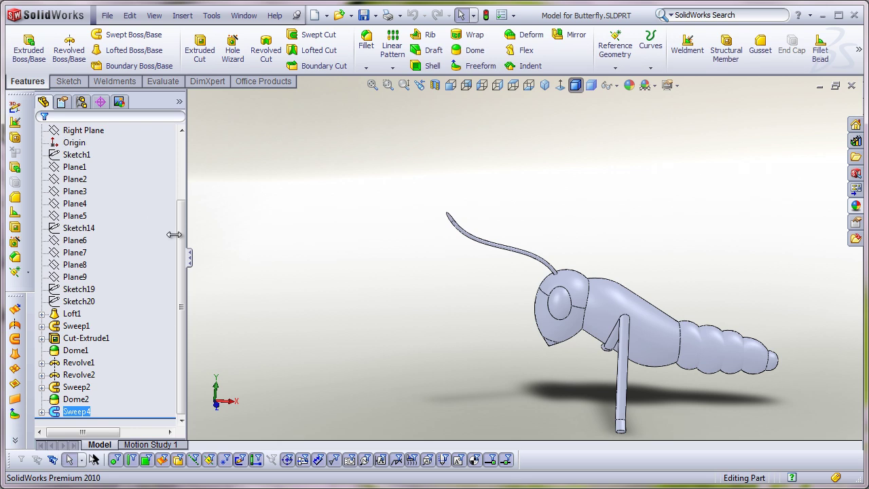
Round the leg's end face with a 30 mm non-continuous dome, Dome3
scroll(574, 349, down, 2)
scroll(572, 330, down, 3)
scroll(568, 319, down, 3)
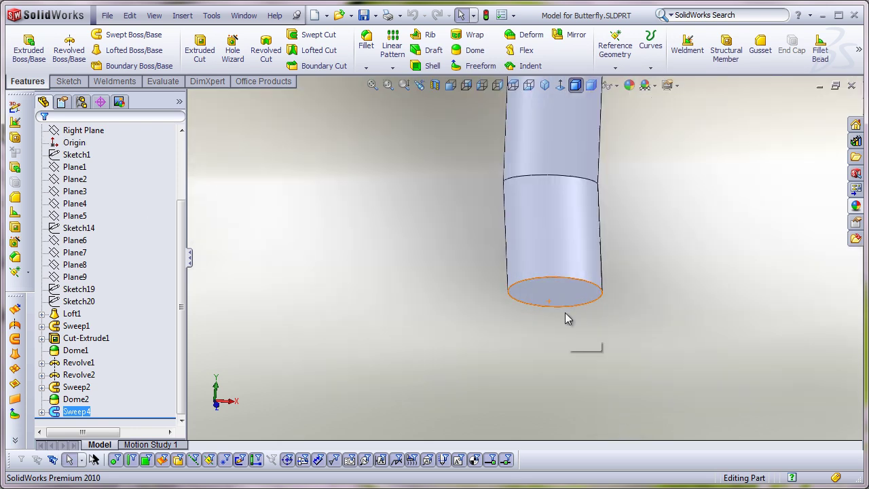
click(566, 290)
click(474, 53)
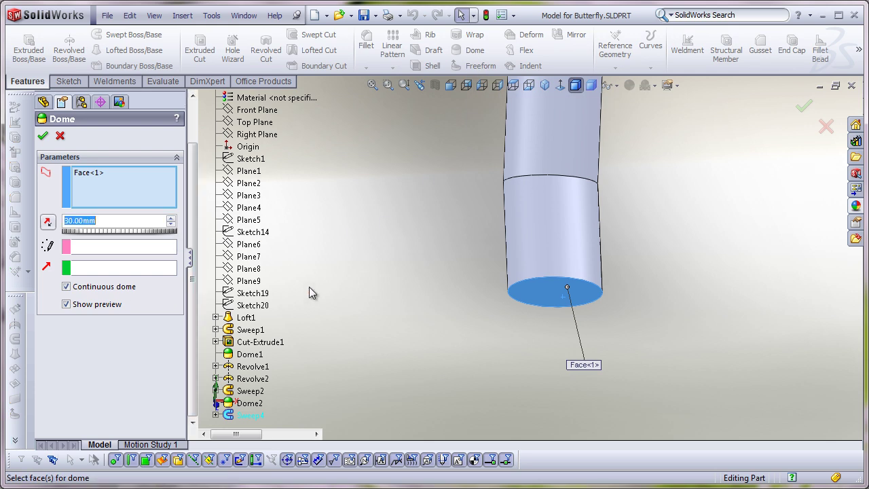
click(66, 288)
key(z)
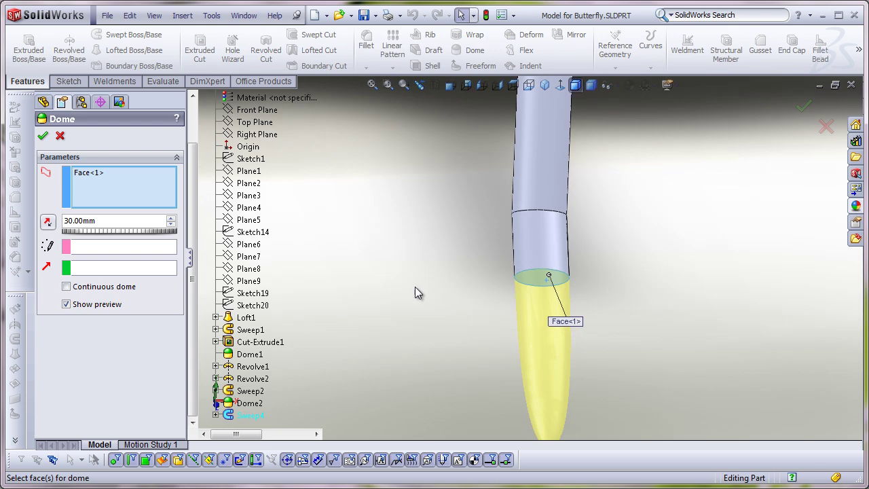
key(z)
click(43, 136)
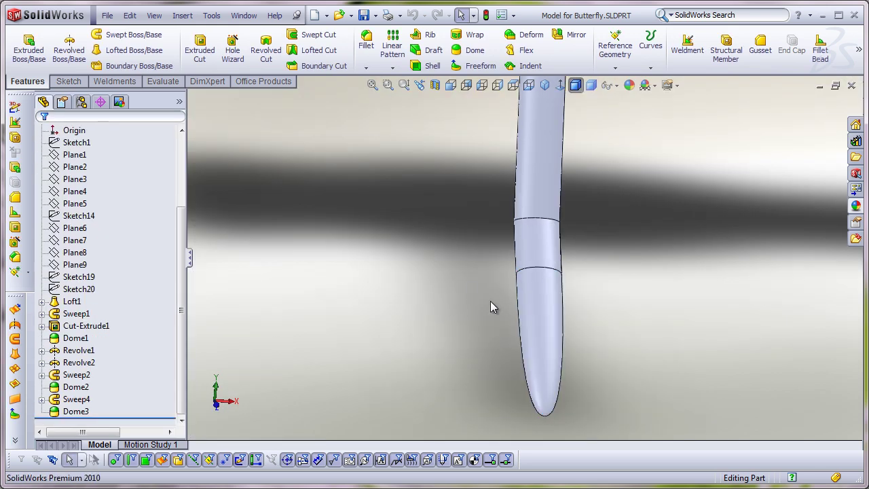
key(z)
key(z)
key(z)
key(z)
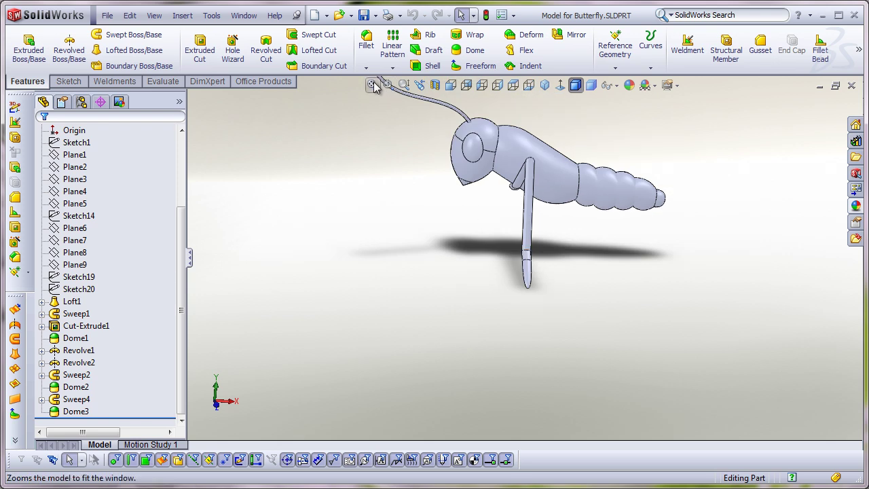
click(373, 85)
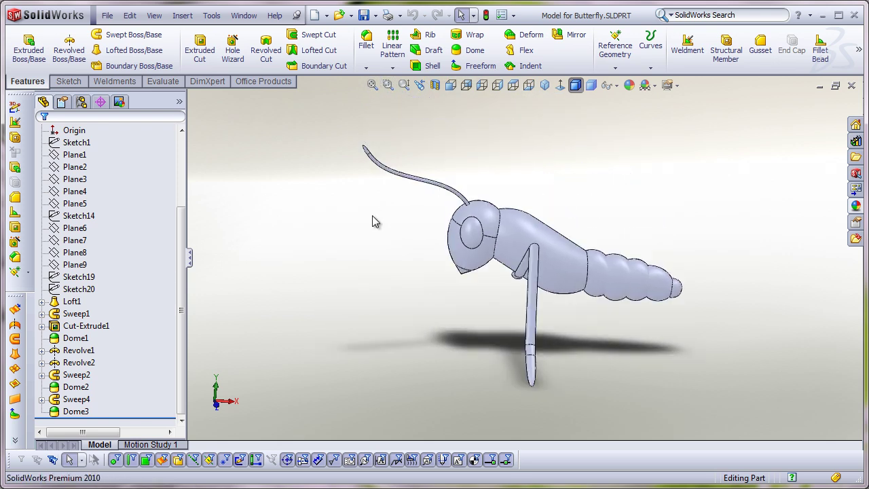
Create Plane10 tangent to the thorax face through Point2 of Sketch19
click(615, 67)
click(629, 79)
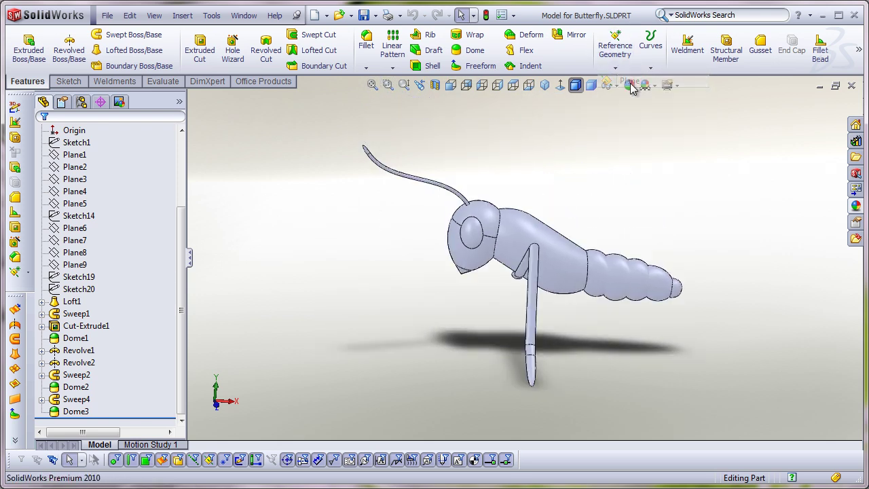
click(553, 296)
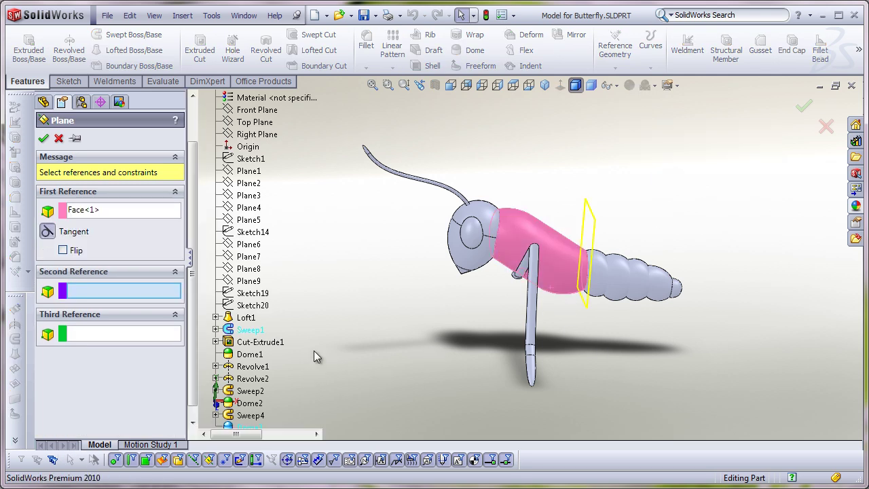
right_click(261, 293)
click(279, 318)
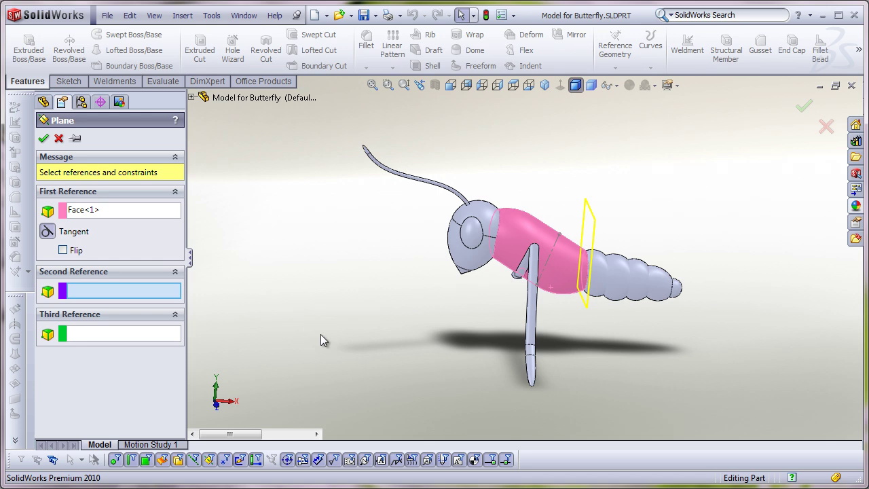
middle_drag(611, 355, 556, 295)
scroll(554, 294, down, 5)
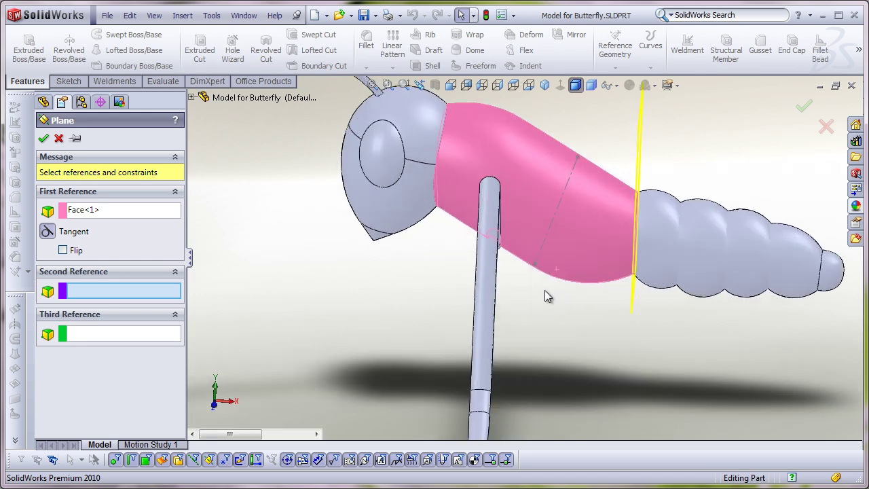
scroll(544, 290, down, 3)
click(523, 240)
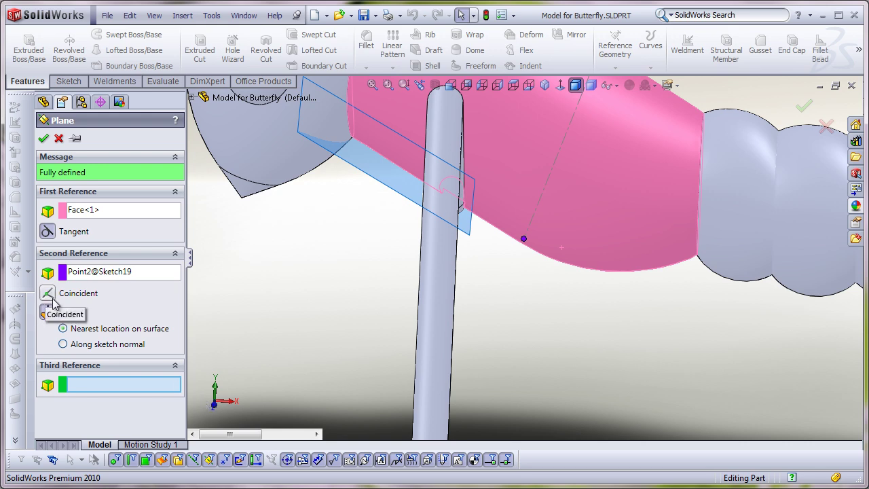
click(45, 140)
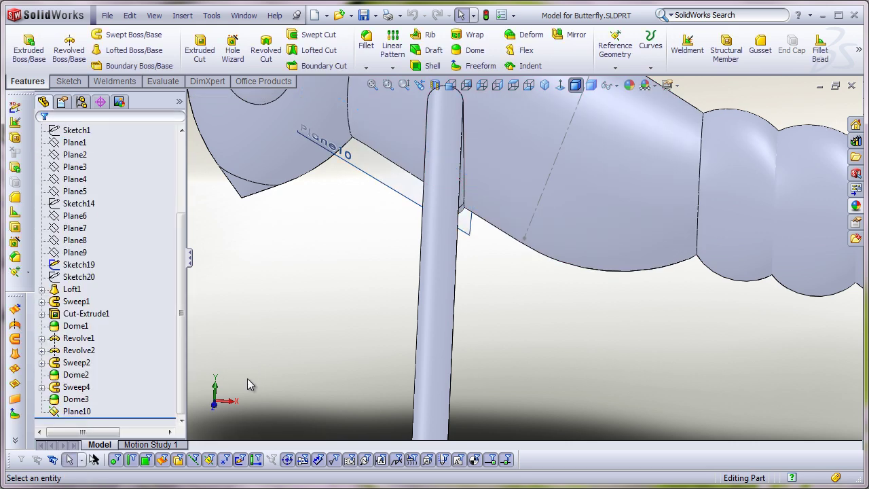
ctrl+click(72, 399)
Start Sketch21 on Plane10, view it Normal To, and select the 3 Point Arc tool
click(91, 390)
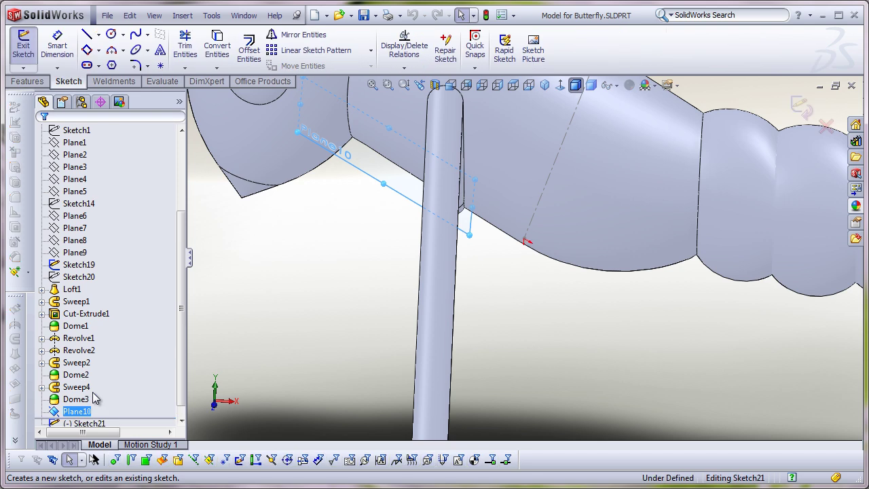
click(560, 86)
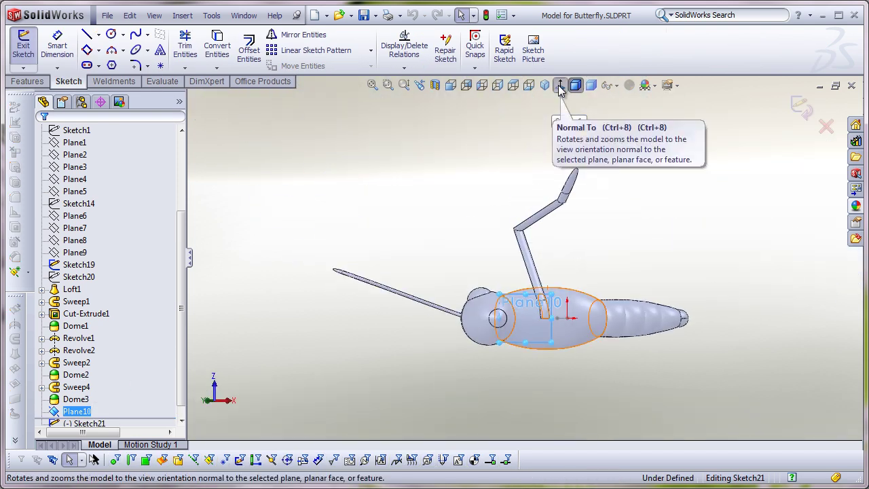
scroll(604, 322, down, 3)
scroll(595, 320, down, 2)
scroll(594, 321, down, 2)
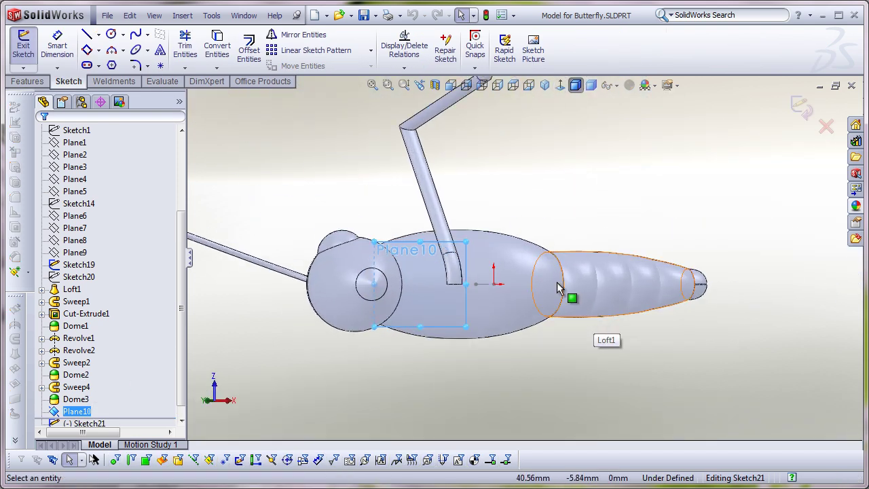
click(123, 50)
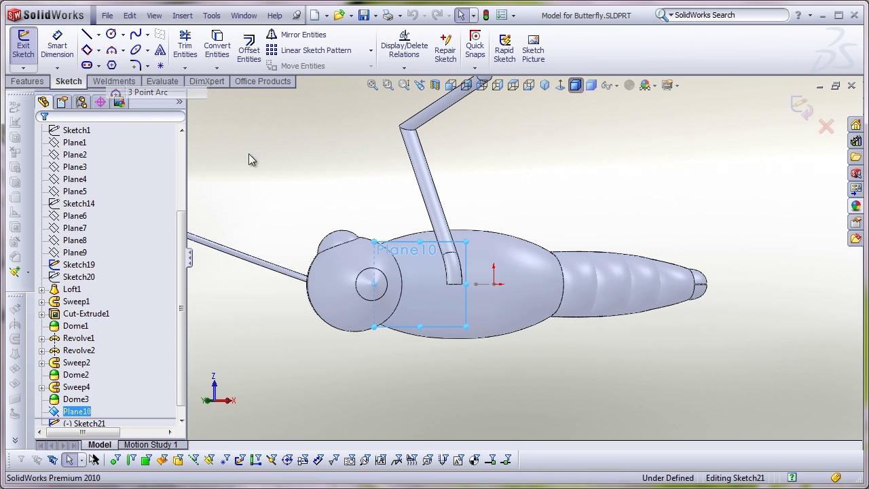
click(135, 89)
scroll(453, 300, down, 2)
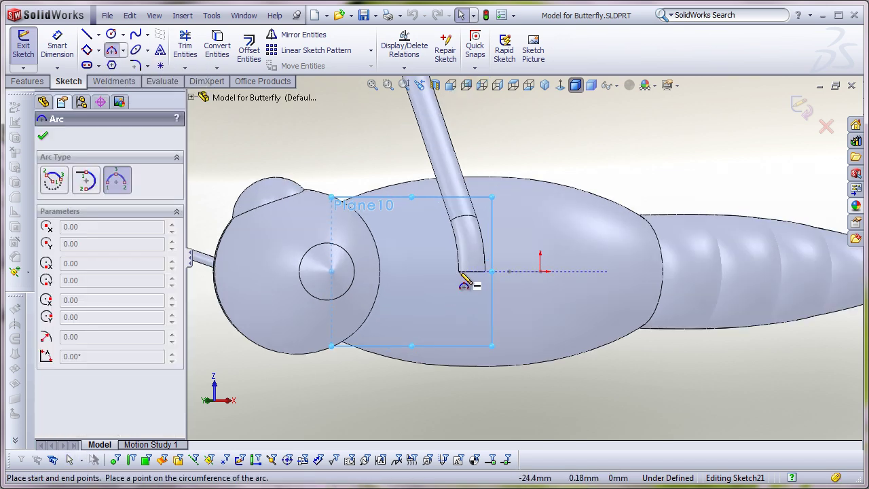
Draw a three-point arc from the leg's end point curving outward across the thorax on Plane10
click(459, 271)
click(572, 323)
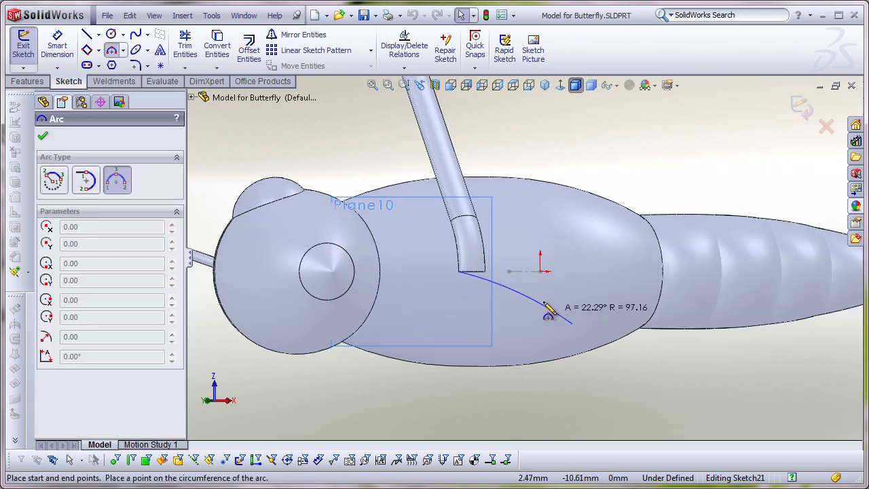
click(527, 294)
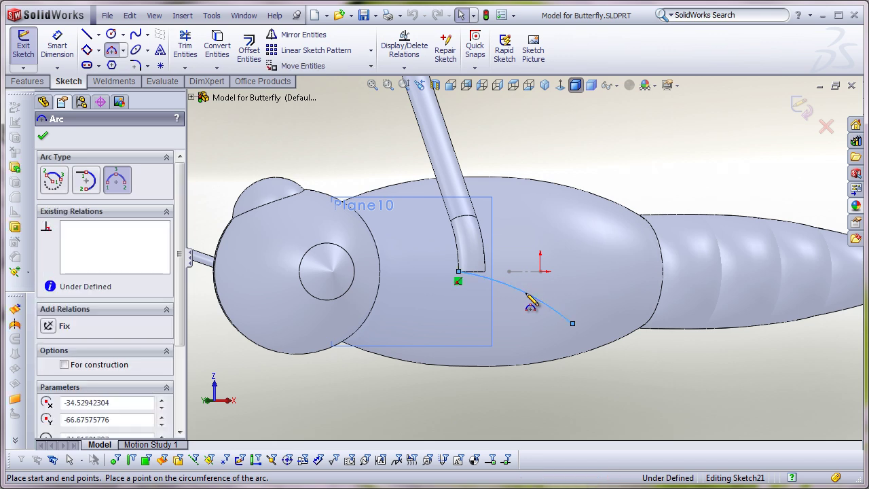
key(Escape)
key(d)
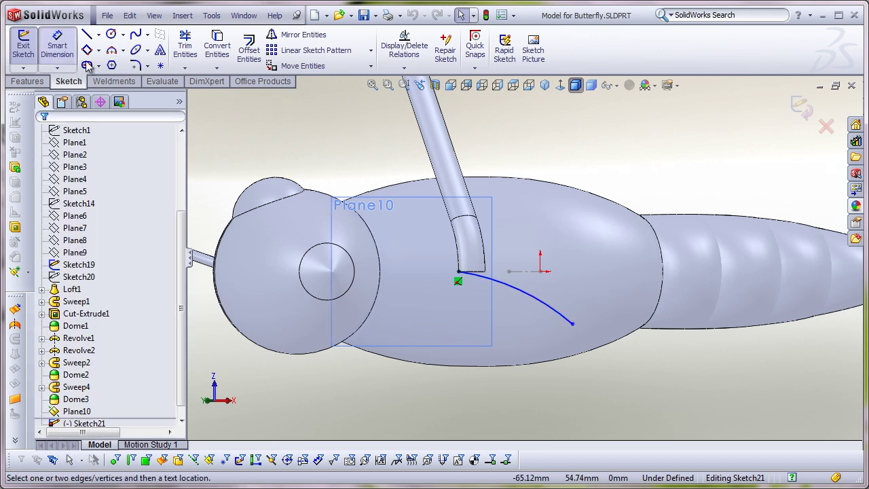
Dimension the arc's radius to 84
click(538, 305)
click(568, 243)
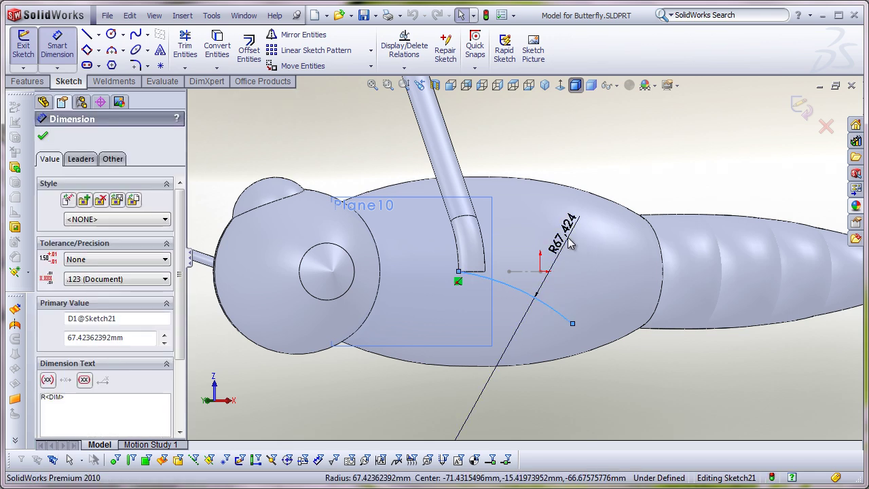
text(84)
key(Return)
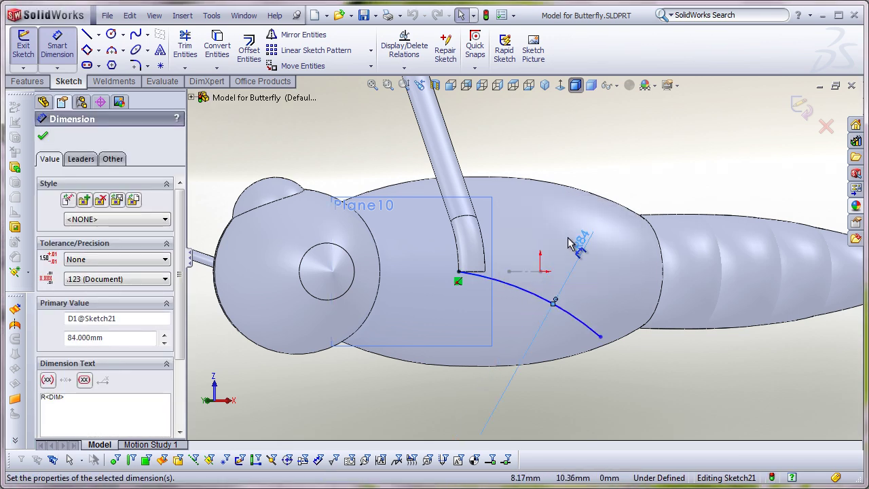
Set the arc length to 46 using both endpoints and the arc
ctrl+click(600, 337)
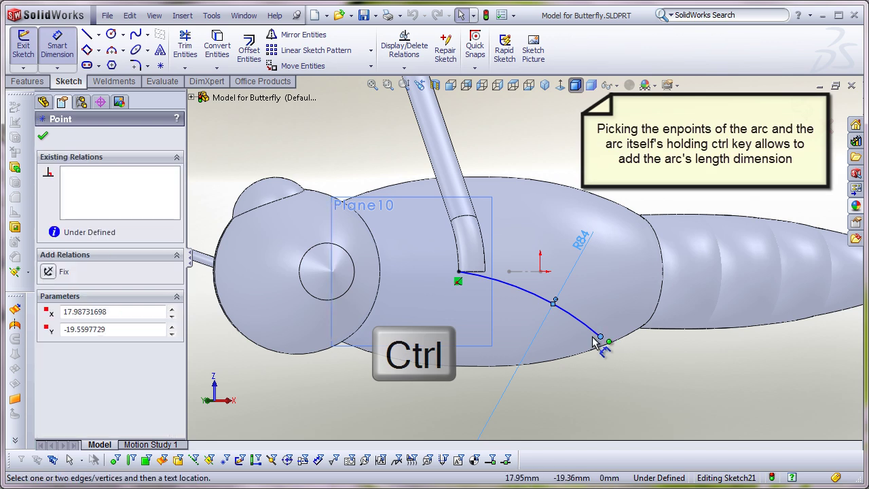
ctrl+click(459, 272)
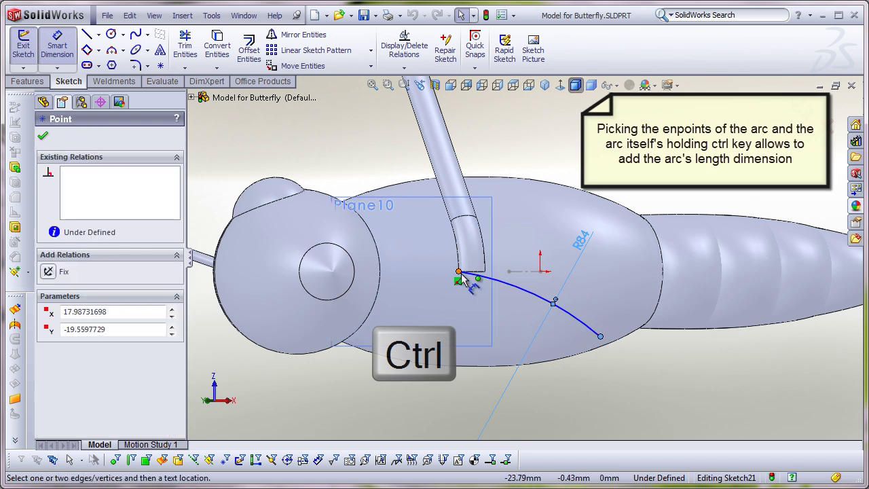
ctrl+click(520, 292)
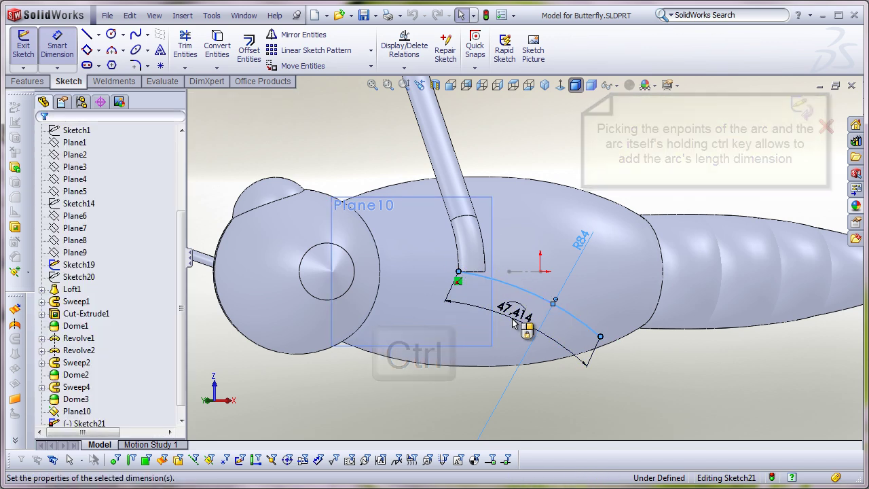
click(514, 324)
text(46)
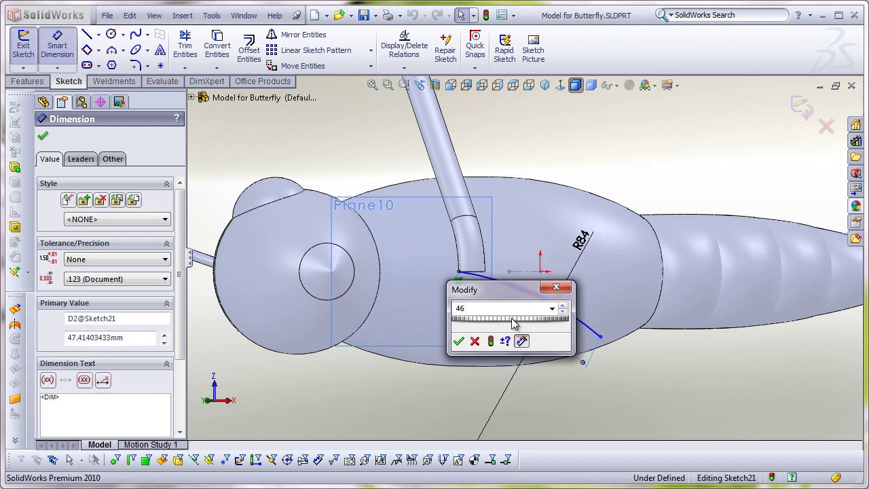
key(Return)
key(Escape)
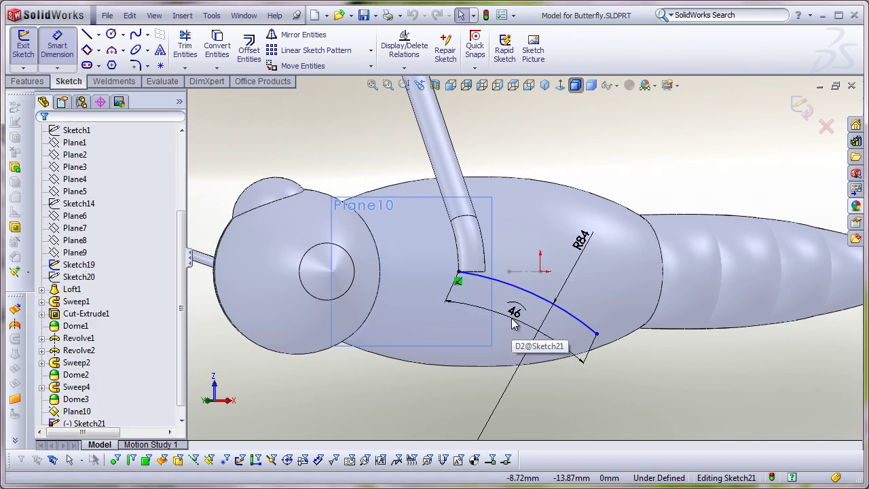
Make the arc's centre and start point vertical, then exit the fully defined sketch
scroll(513, 326, up, 1)
scroll(513, 326, up, 1)
scroll(508, 346, up, 1)
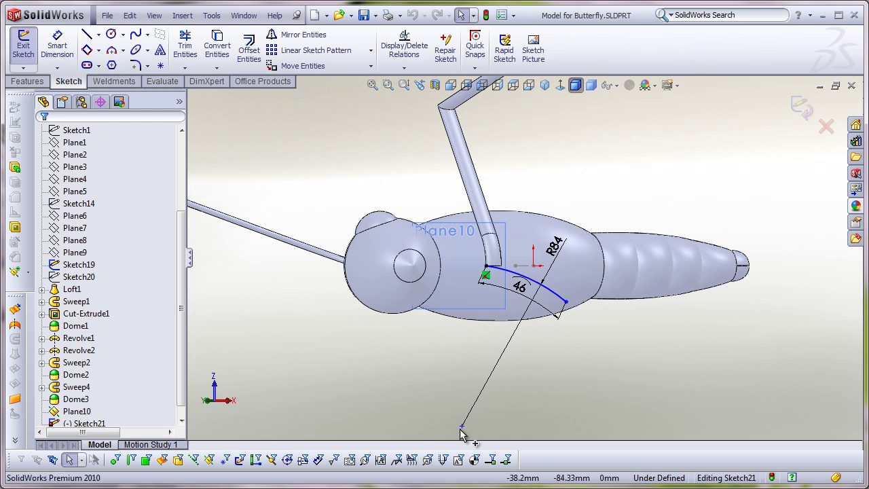
click(462, 425)
ctrl+click(486, 266)
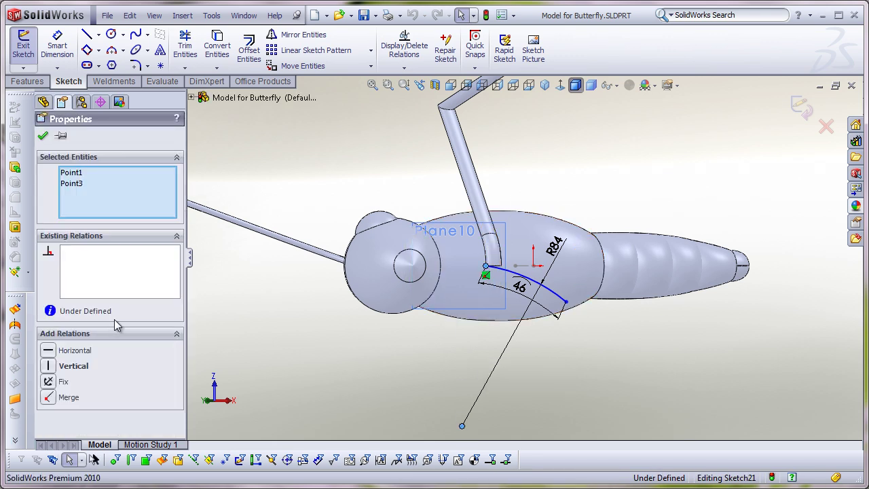
click(48, 366)
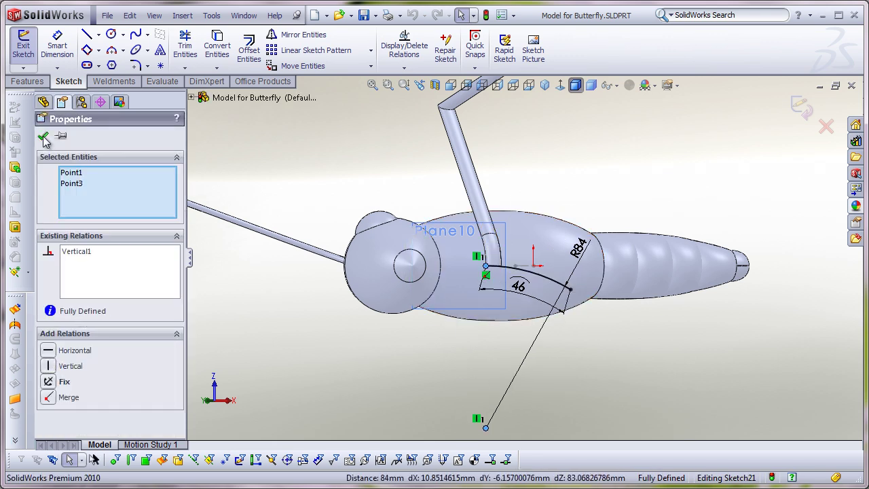
click(43, 137)
click(819, 132)
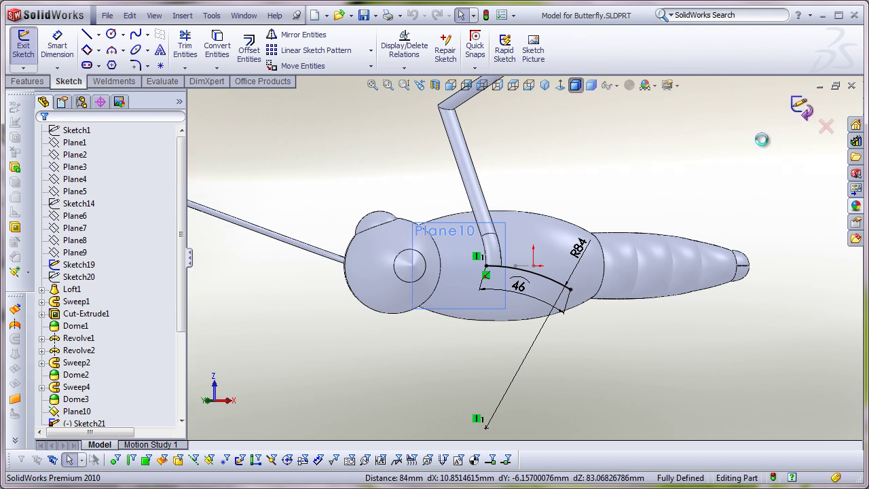
Hide Plane10 and start a Curve Driven Pattern with Sketch21 as the path
click(76, 399)
click(103, 379)
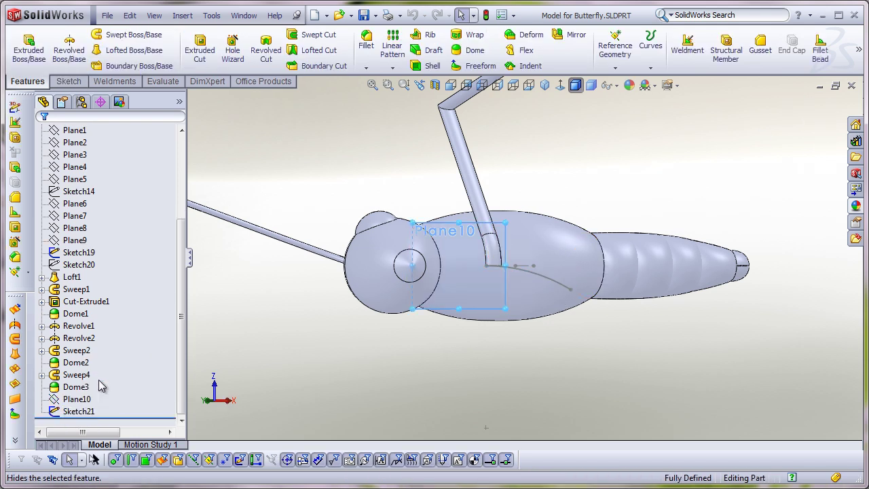
click(79, 411)
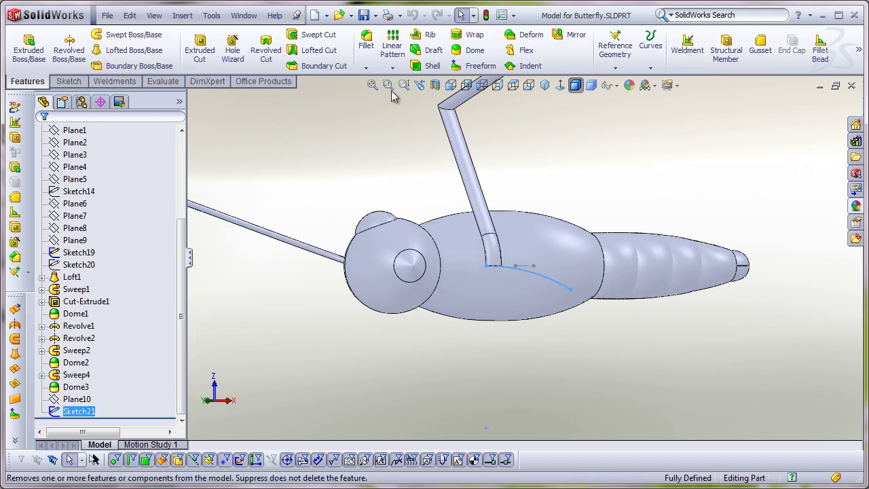
click(393, 67)
click(419, 122)
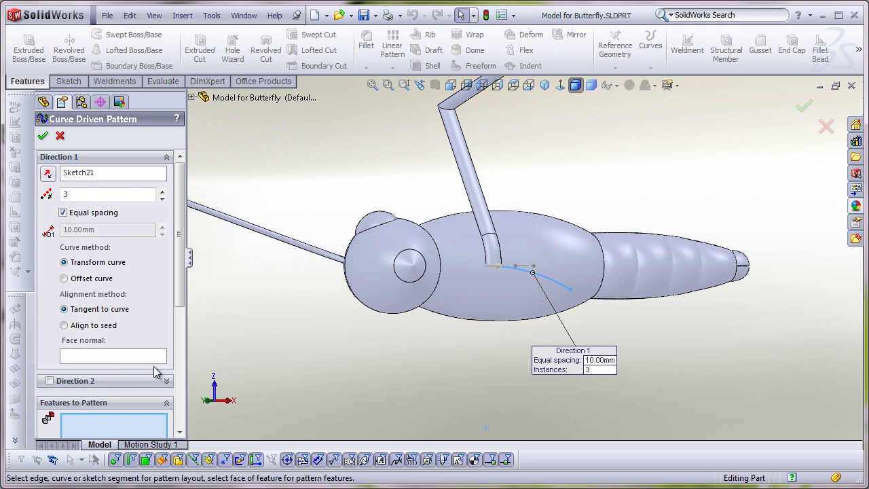
Pattern Sweep4 and Dome3 along Sketch21 to create CrvPattern1
drag(180, 299, 180, 347)
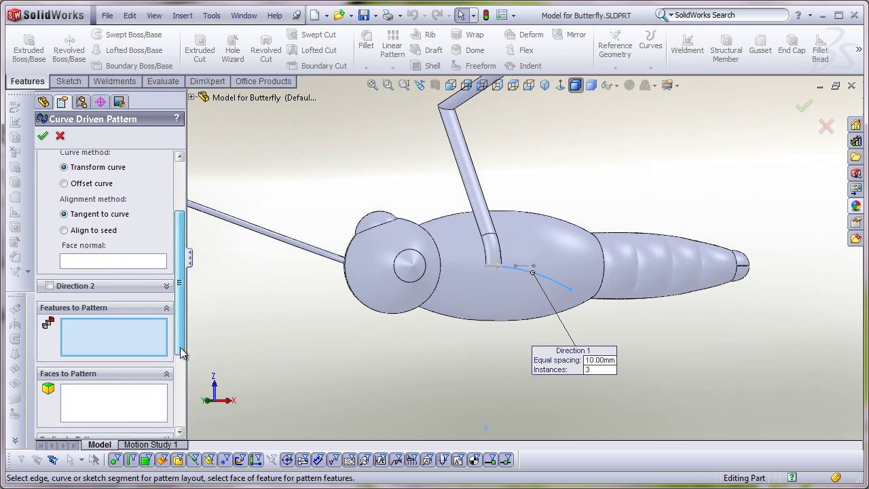
click(192, 100)
scroll(522, 262, up, 4)
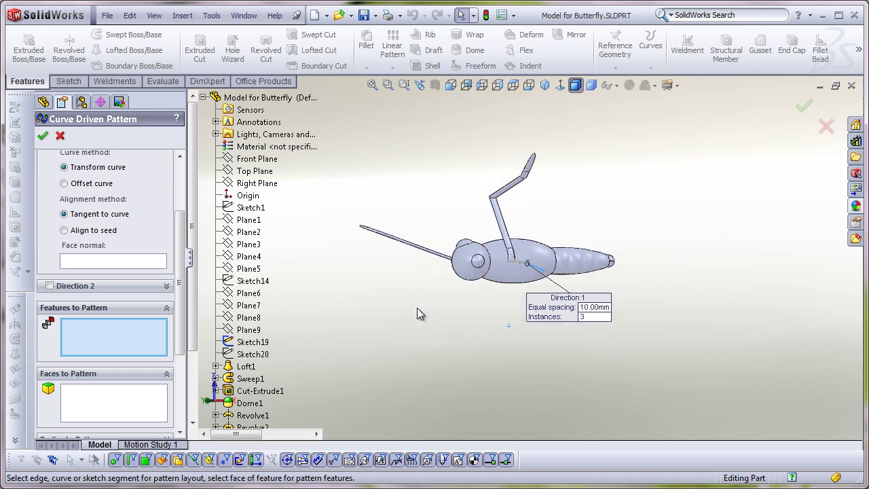
scroll(252, 356, down, 3)
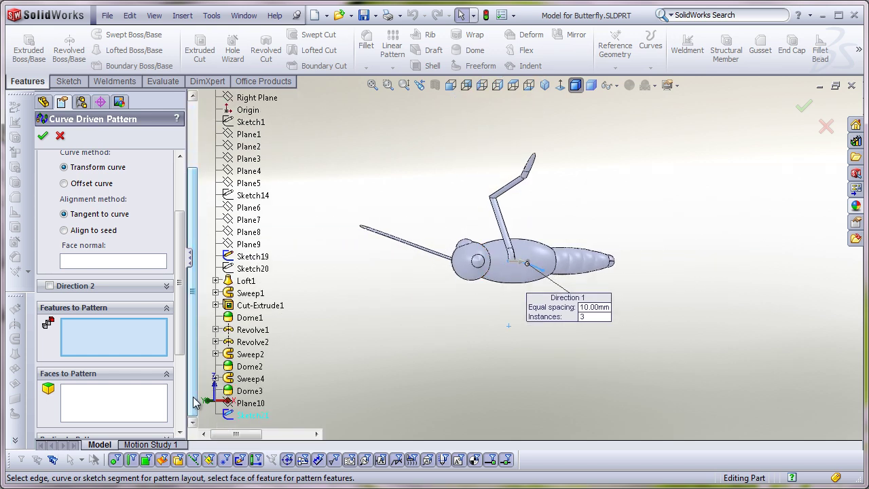
click(256, 380)
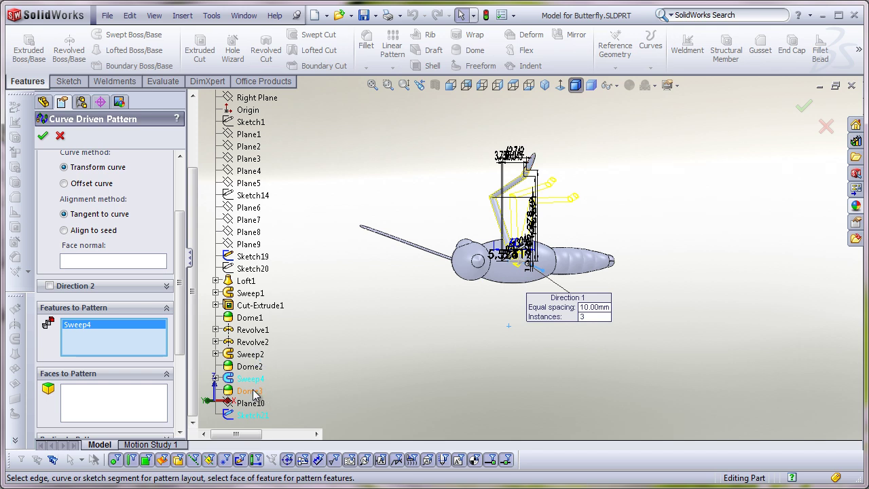
click(256, 392)
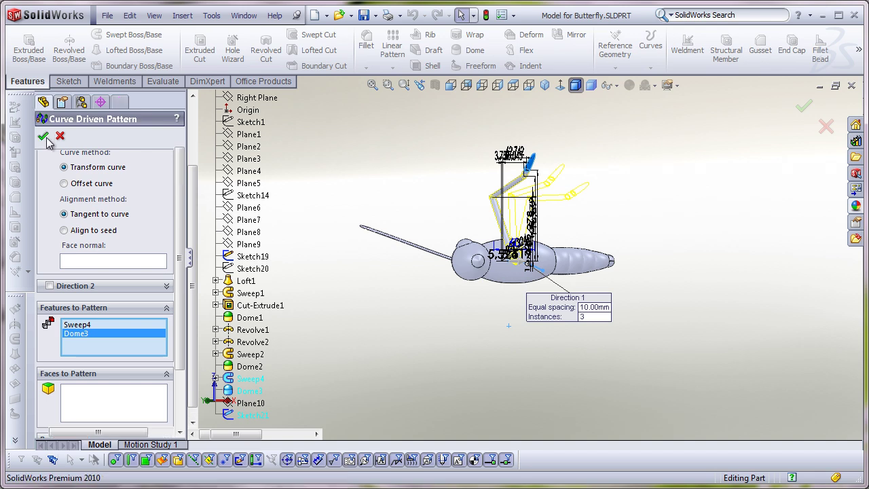
click(46, 137)
Hide Sketch21 and orbit the model to inspect the three new legs
click(78, 412)
click(110, 387)
scroll(569, 213, down, 2)
mouse_move(568, 213)
middle_down()
mouse_move(564, 316)
mouse_move(574, 337)
middle_up()
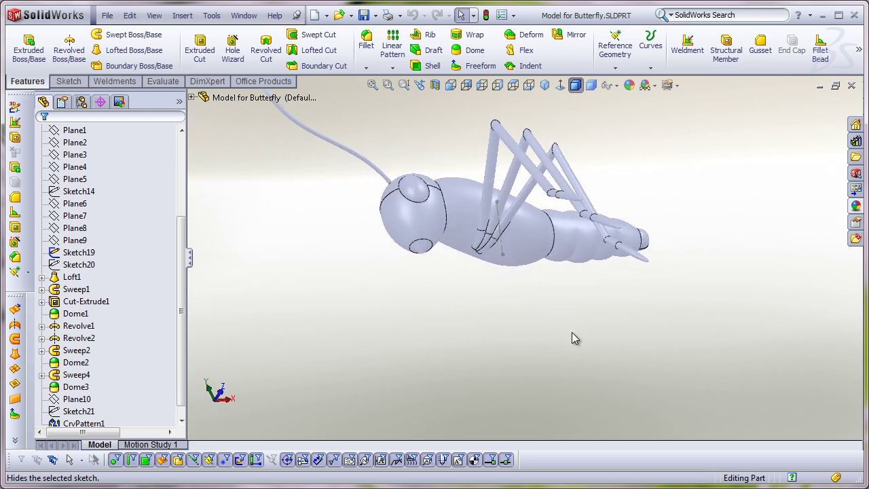
Start a Mirror using Front Plane as the mirror plane
click(572, 38)
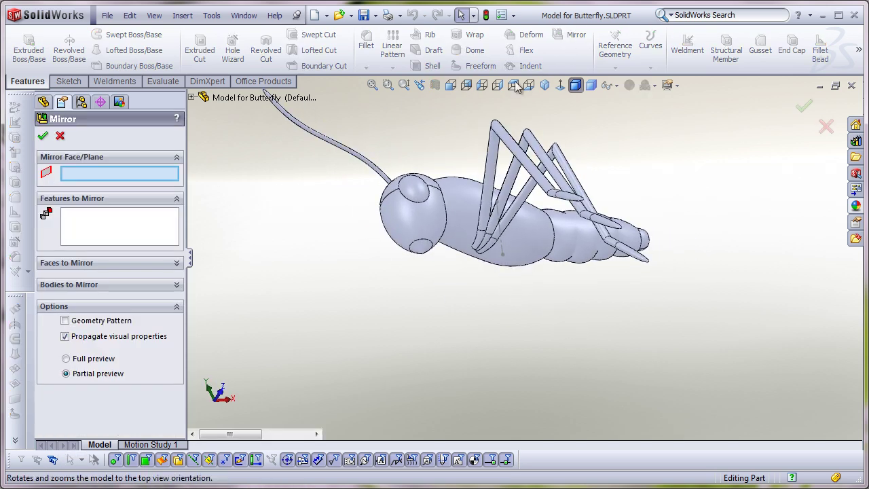
click(192, 98)
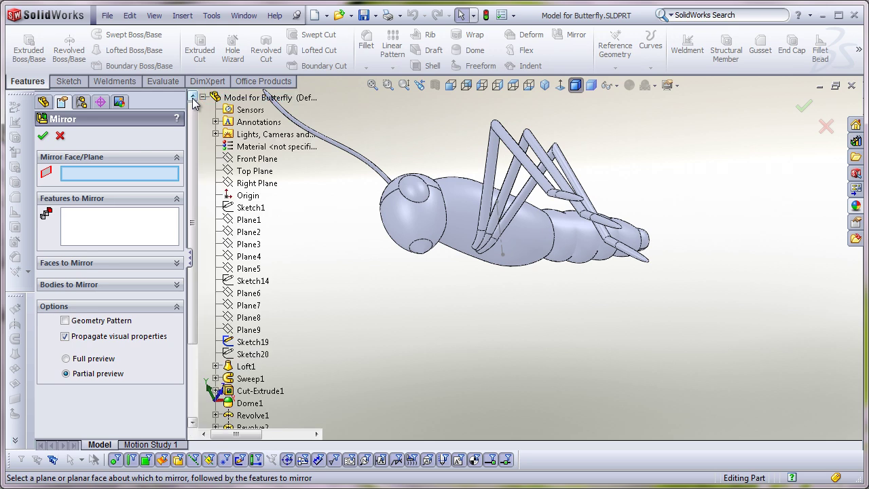
click(252, 166)
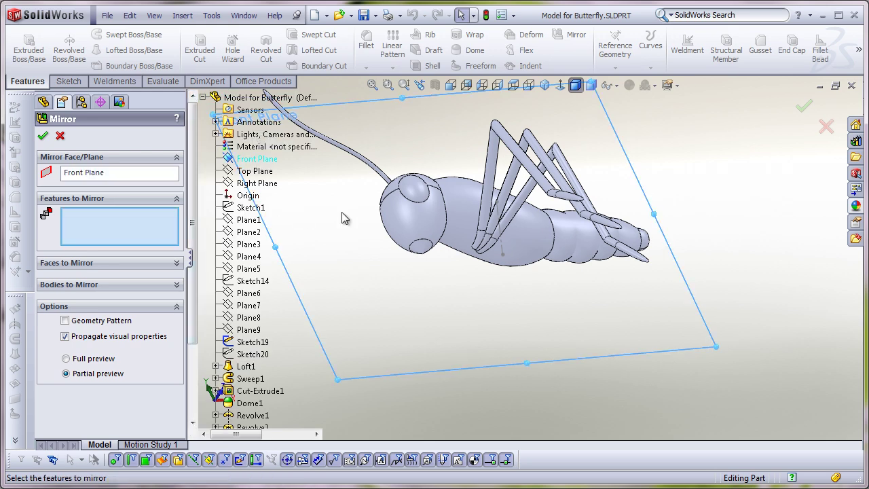
scroll(419, 205, up, 3)
key(ctrl+1)
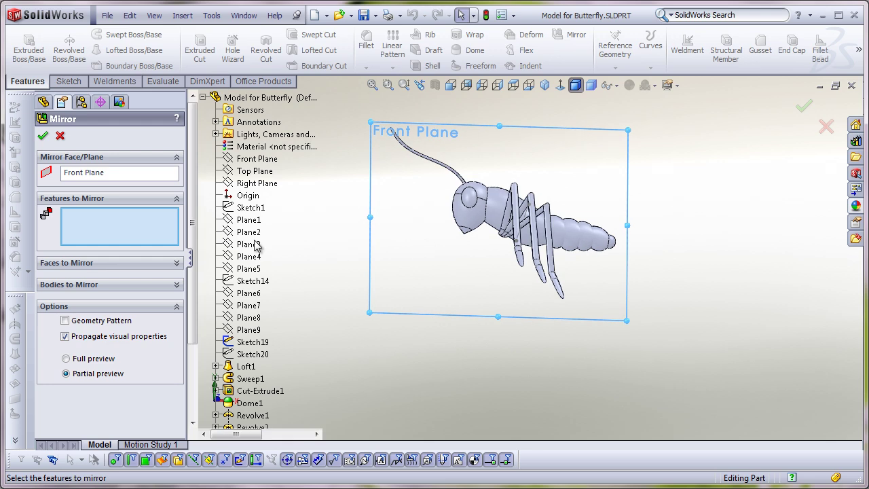
drag(192, 192, 195, 272)
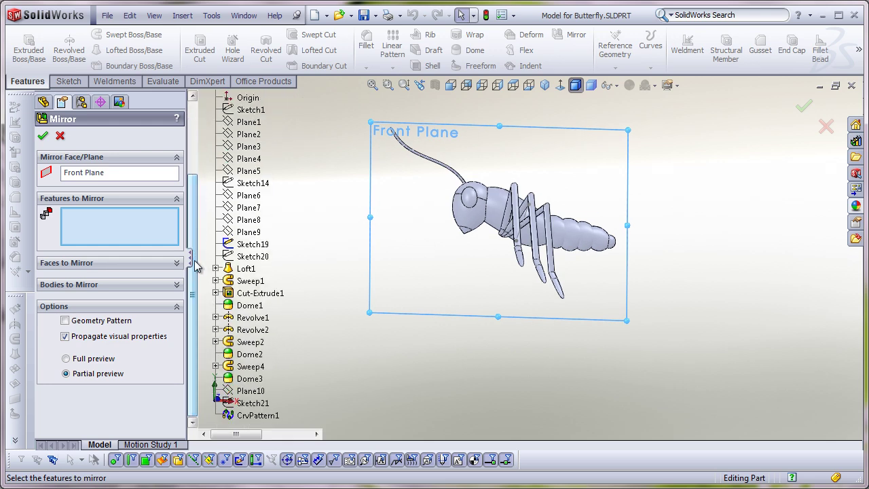
Mirror Revolve2, Sweep2, Dome2, Sweep4, Dome3 and CrvPattern1 across Front Plane
click(257, 331)
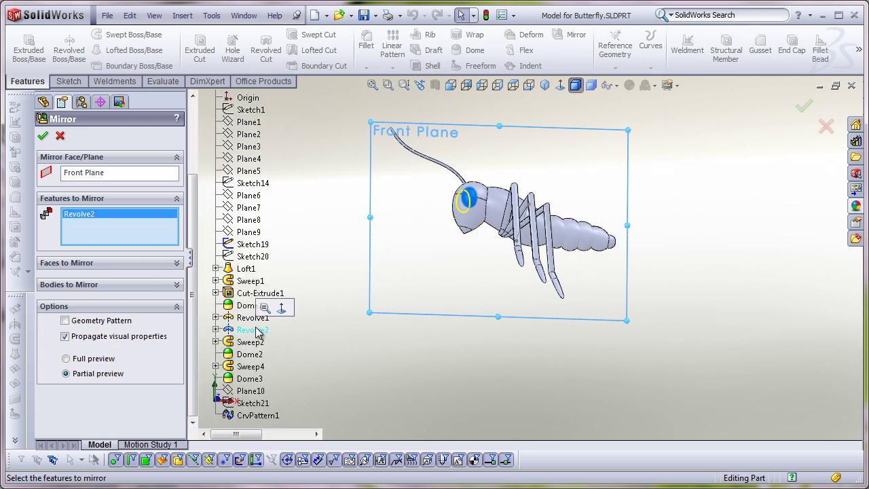
click(262, 341)
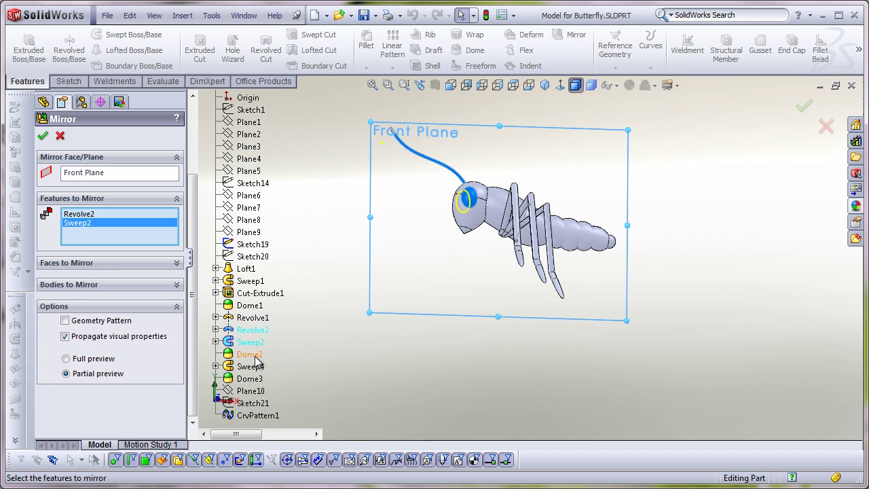
click(255, 359)
click(254, 368)
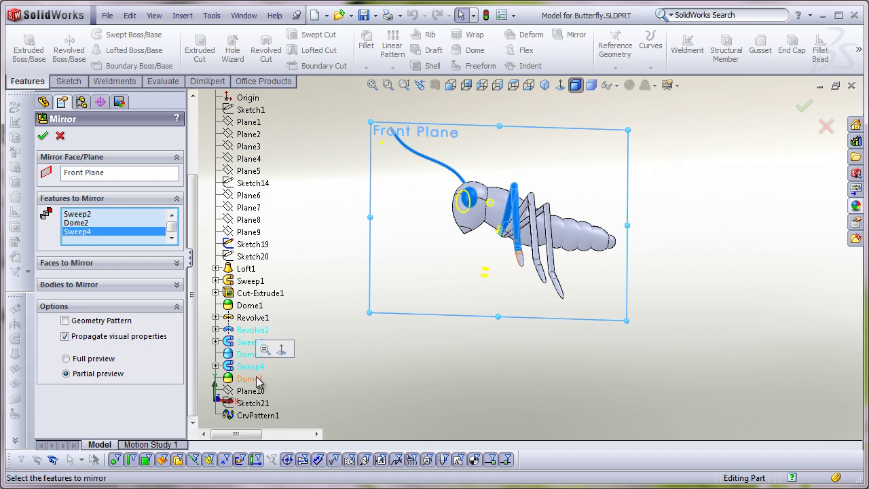
click(258, 380)
click(261, 416)
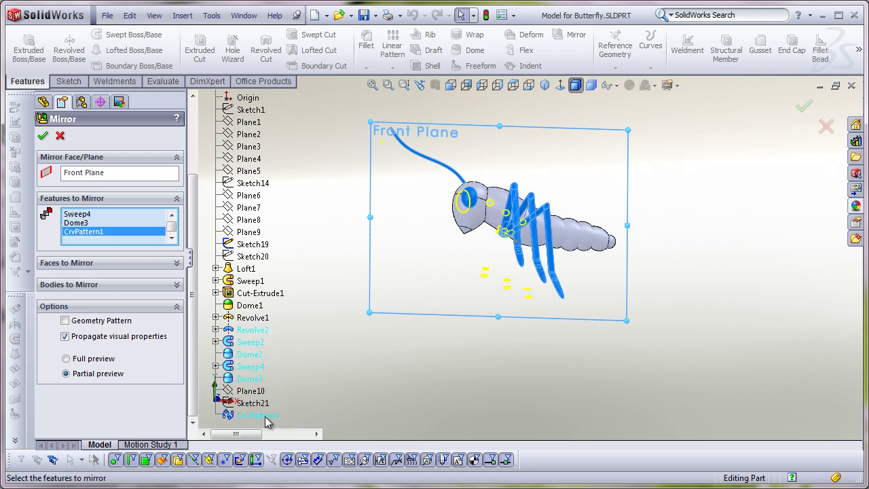
click(44, 135)
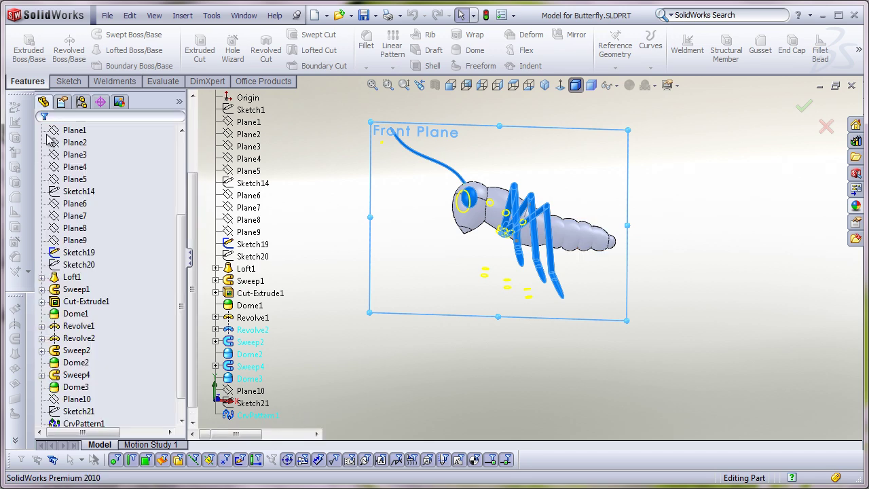